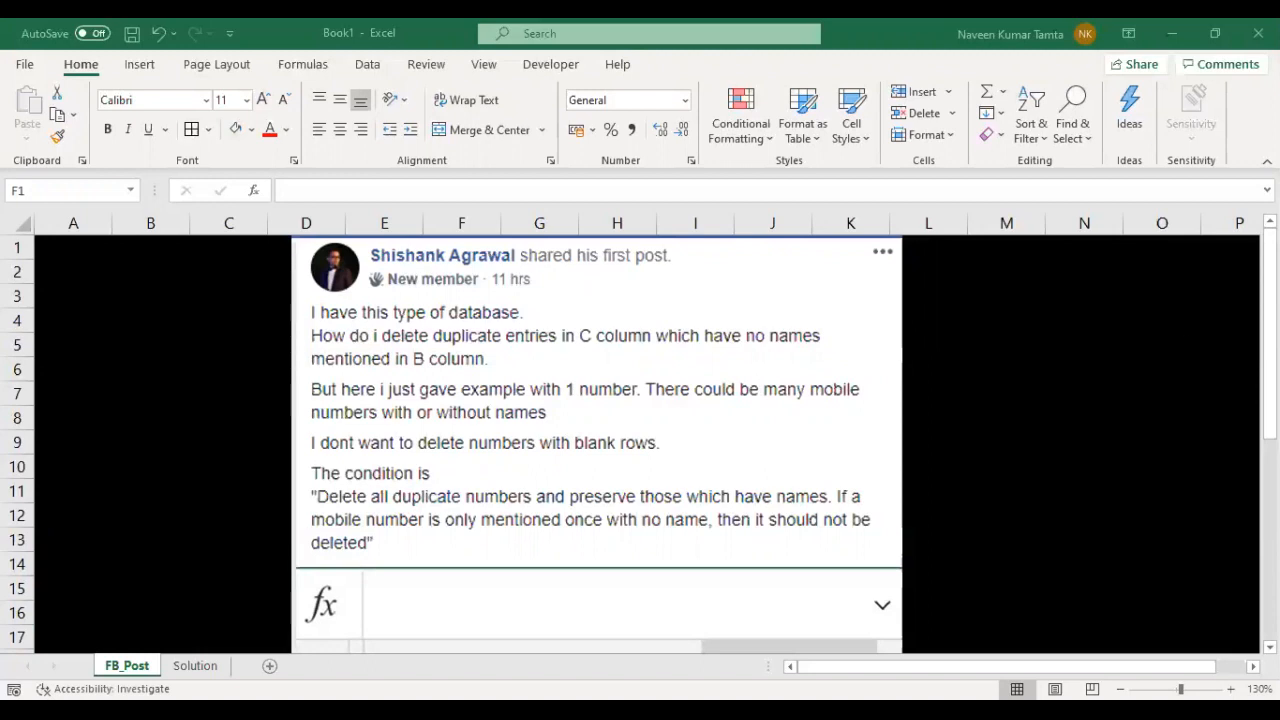
- Read the posted question about duplicate mobile numbers and its sample table on the FB_Post sheet
key("alt+Tab")
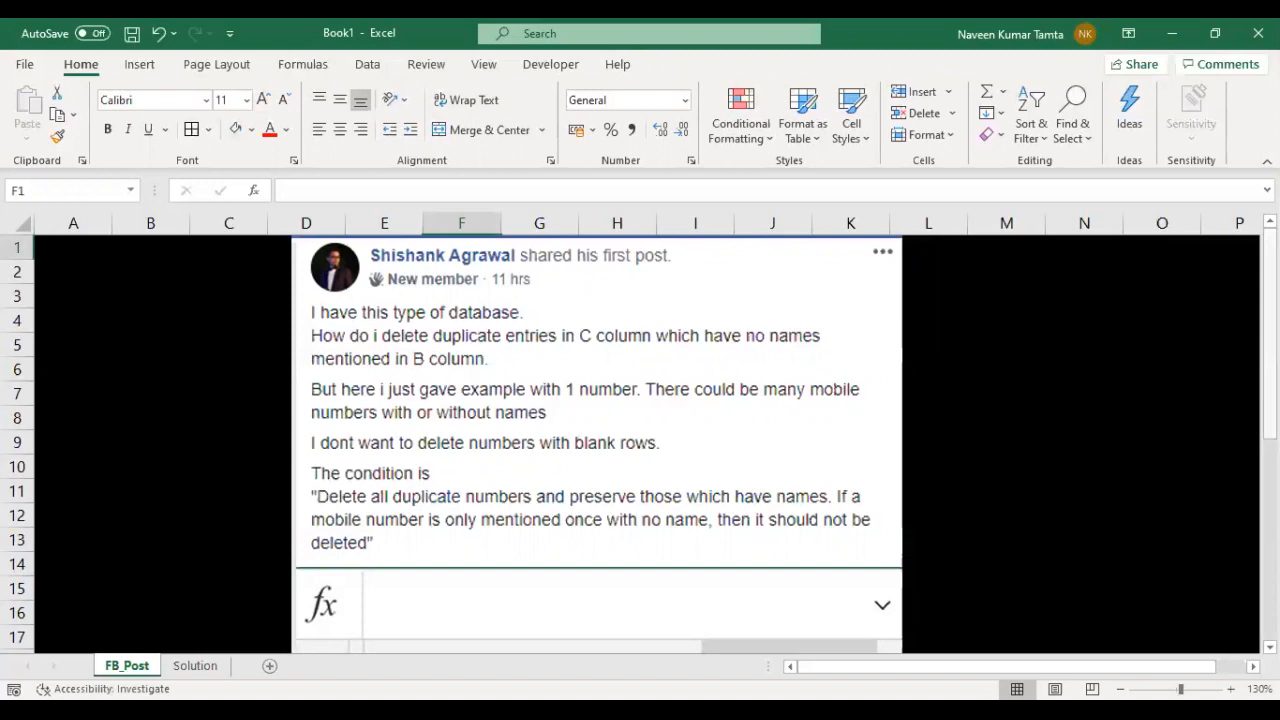
scroll(640, 440, "down", 3)
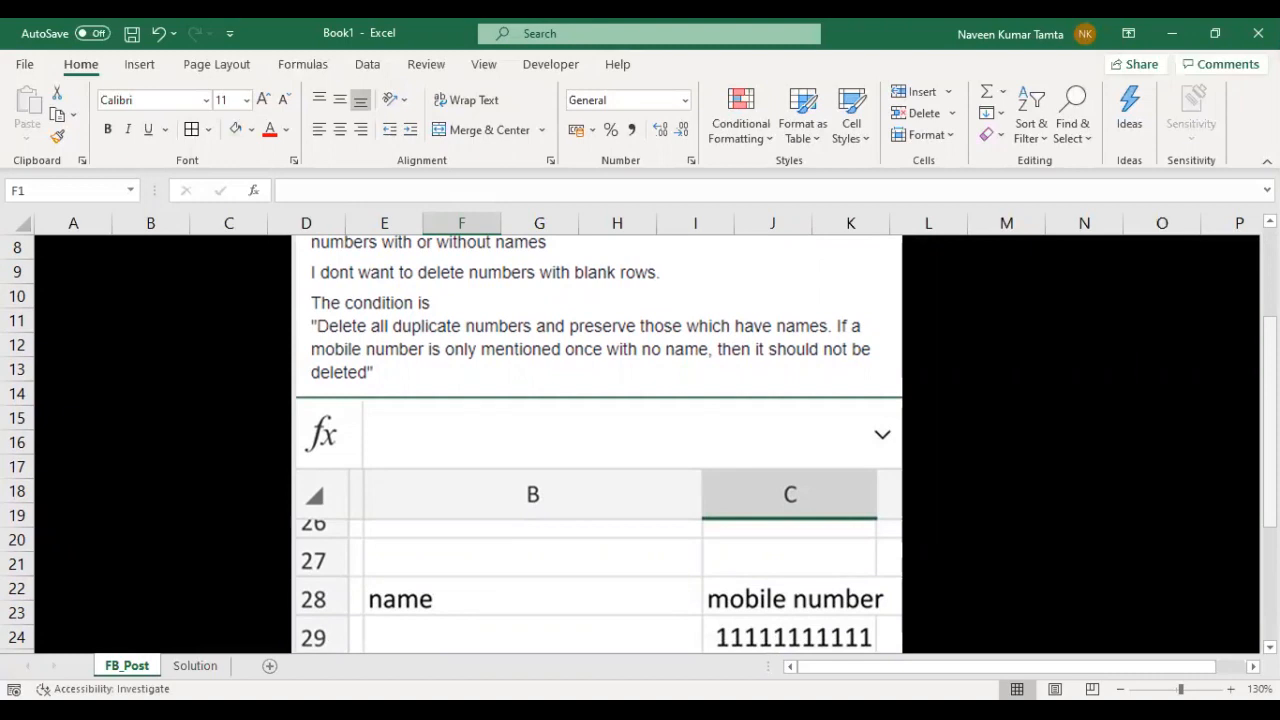
left_click_drag(1270, 460, 1270, 534)
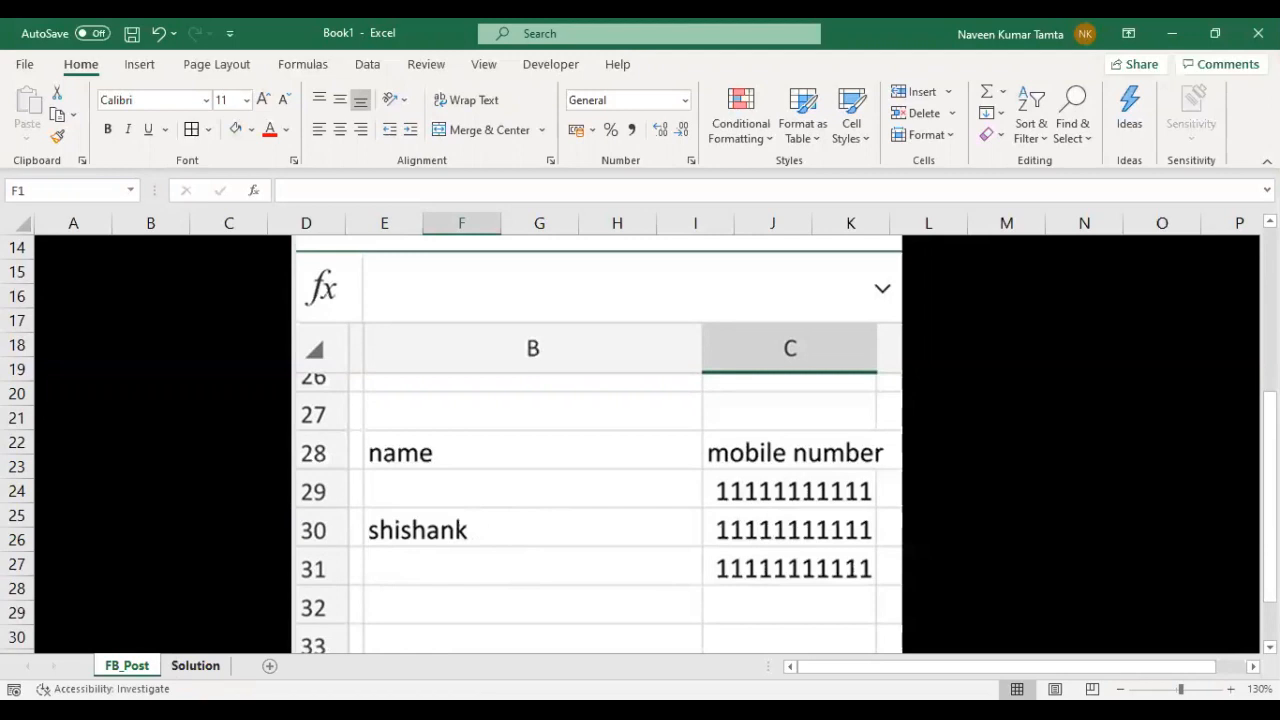
- On the Solution sheet, fill the Name and Mobile Number header cells B1:C1 with light green
left_click(195, 666)
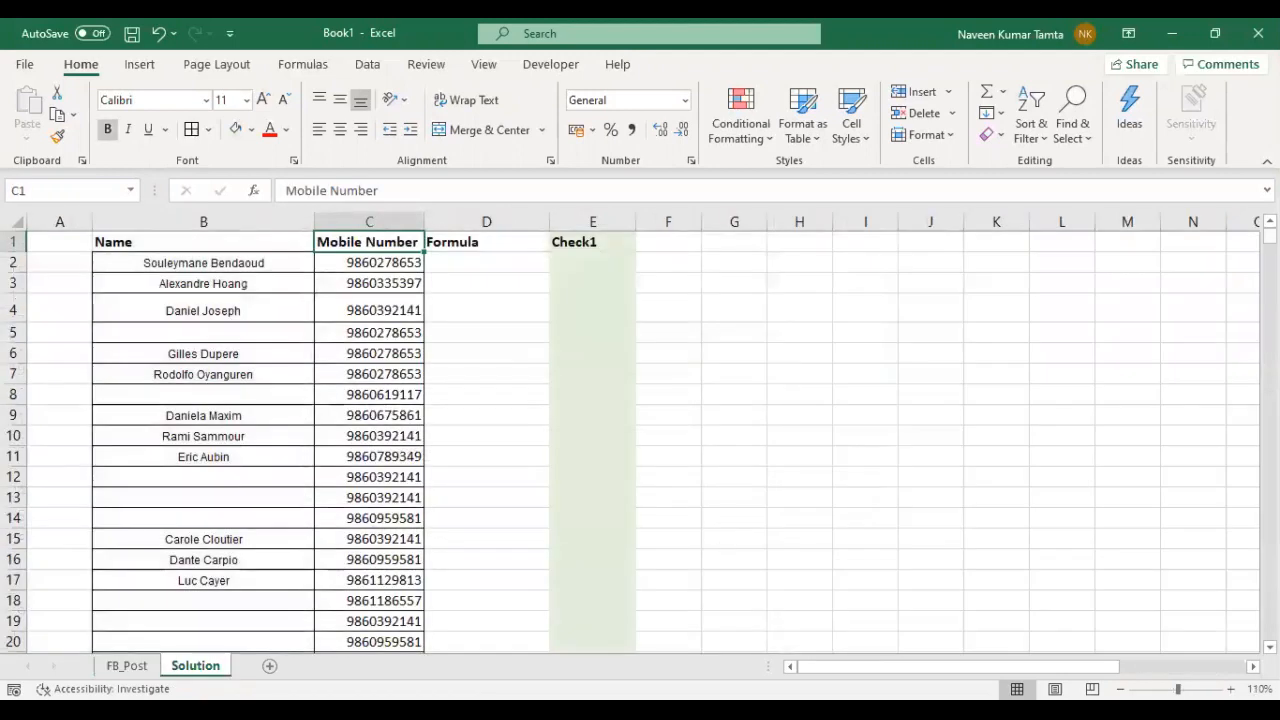
left_click(217, 450)
key("Up")
key("Up")
key("ctrl+Up")
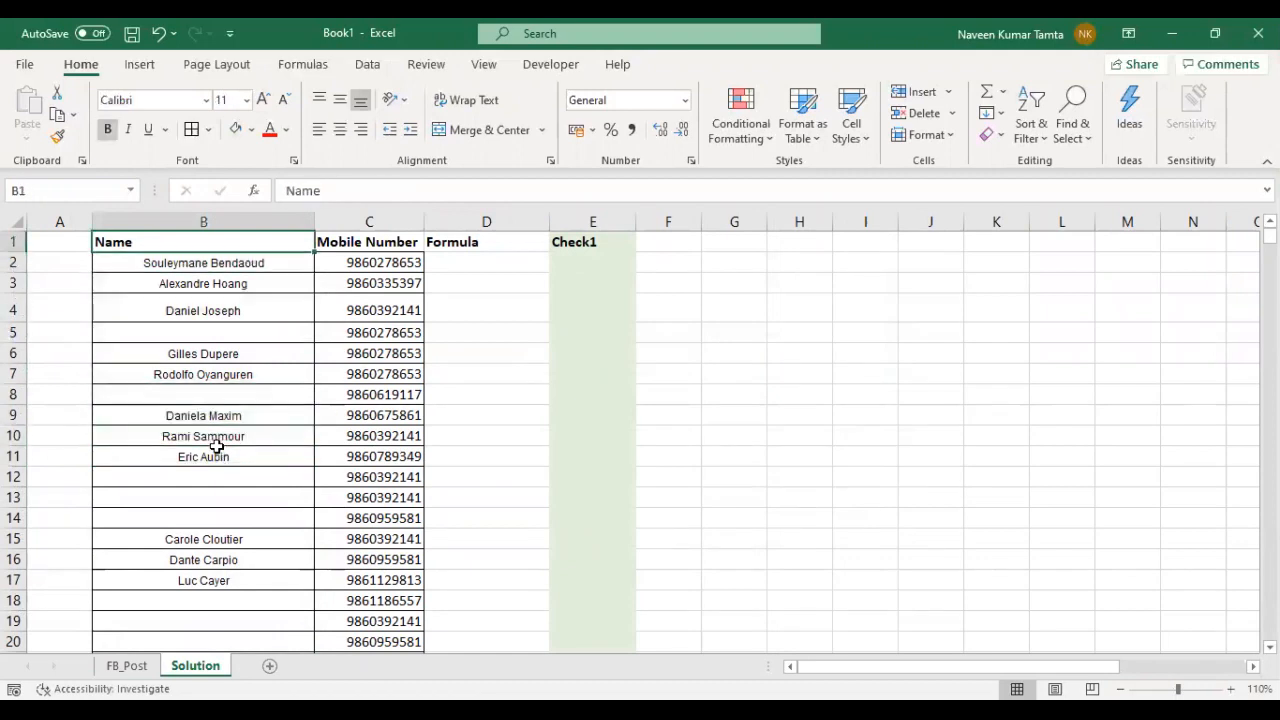
left_click(217, 452)
key("shift+Right")
key("Up")
key("Up")
key("Up")
key("Up")
key("Up")
key("Up")
key("Up")
key("Up")
key("Up")
key("Up")
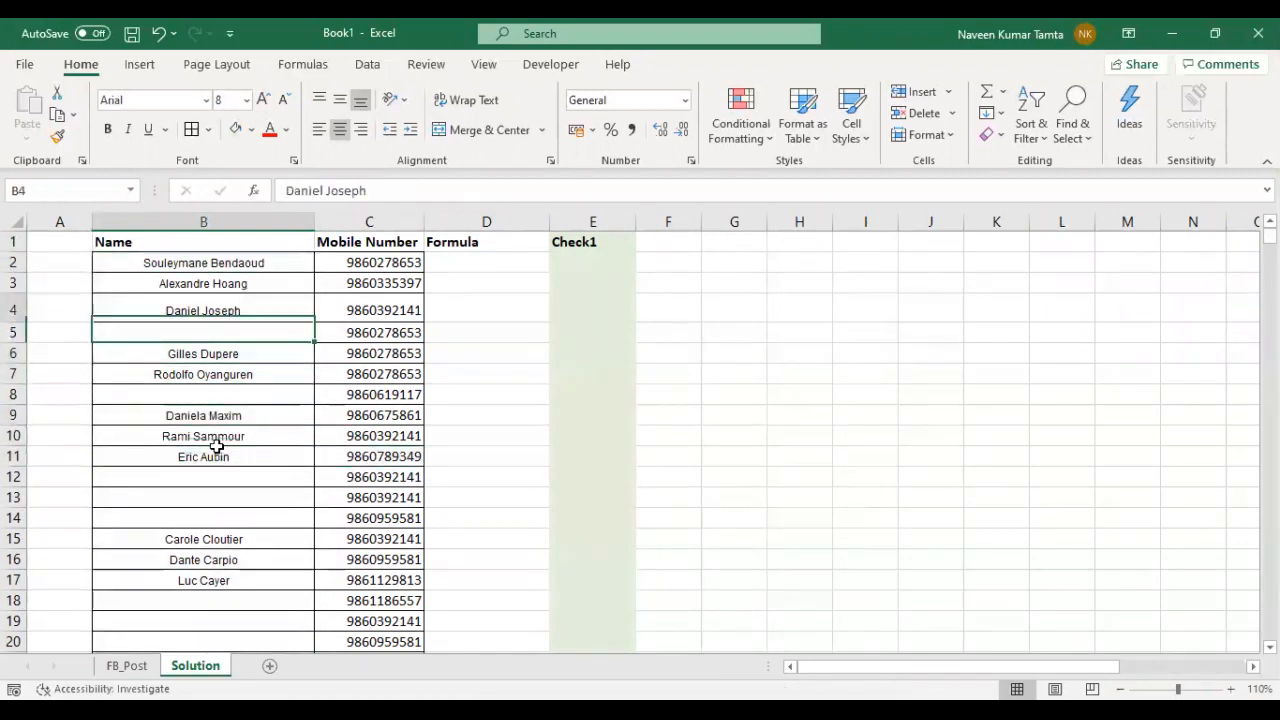
key("shift+Right")
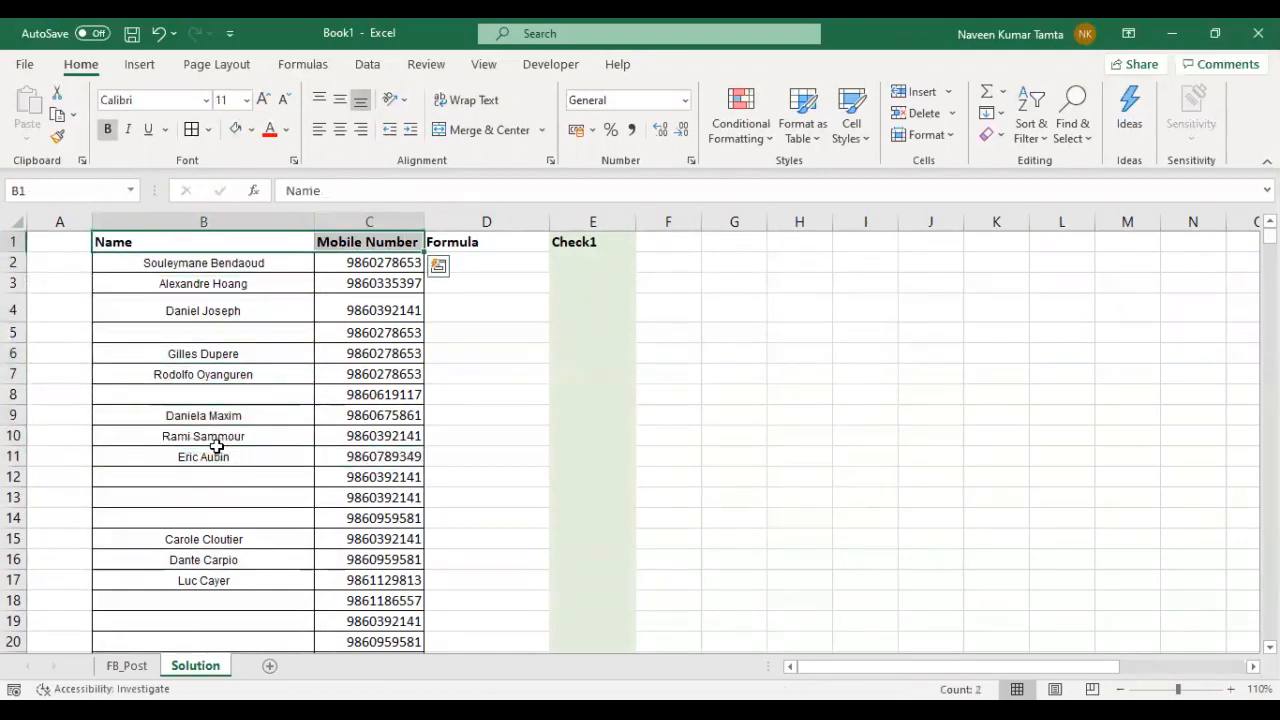
left_click(237, 138)
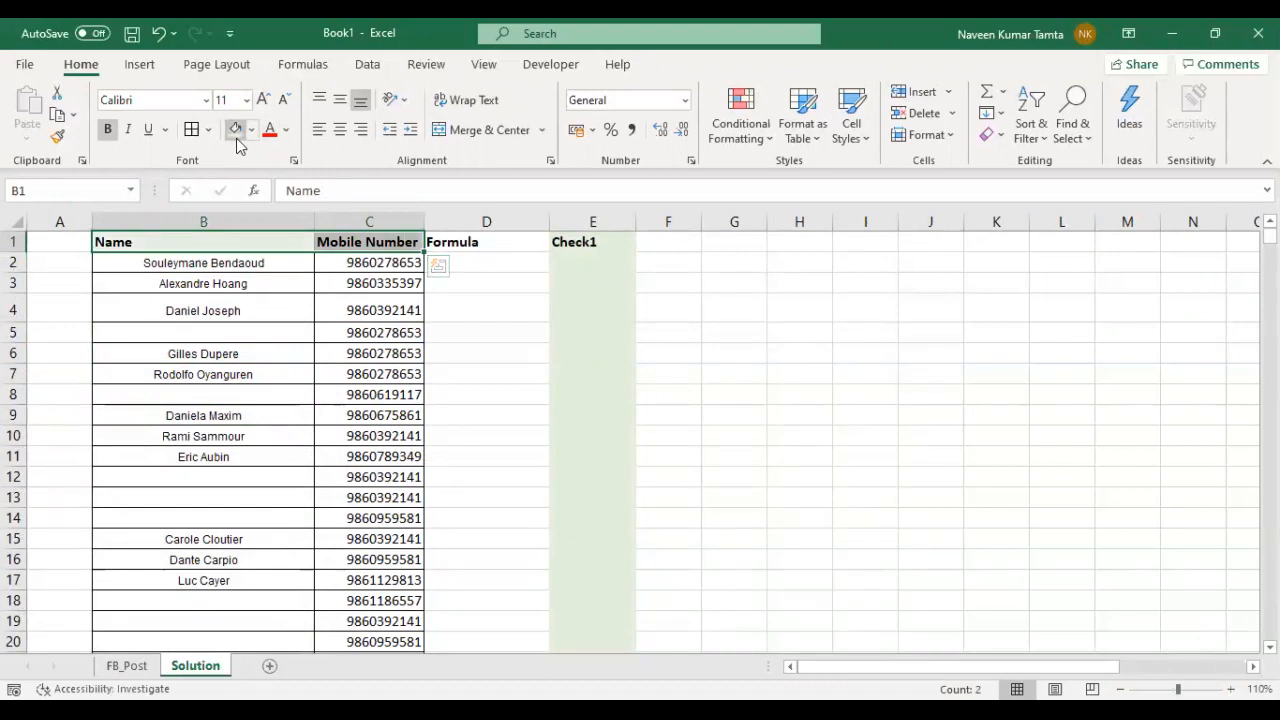
- Center the text in the header cells B1:C1
key("alt+h")
key("a")
key("c")
- Highlight the first mobile number in C2 with a light green fill and bold text
key("Down")
key("Down")
key("Down")
key("Down")
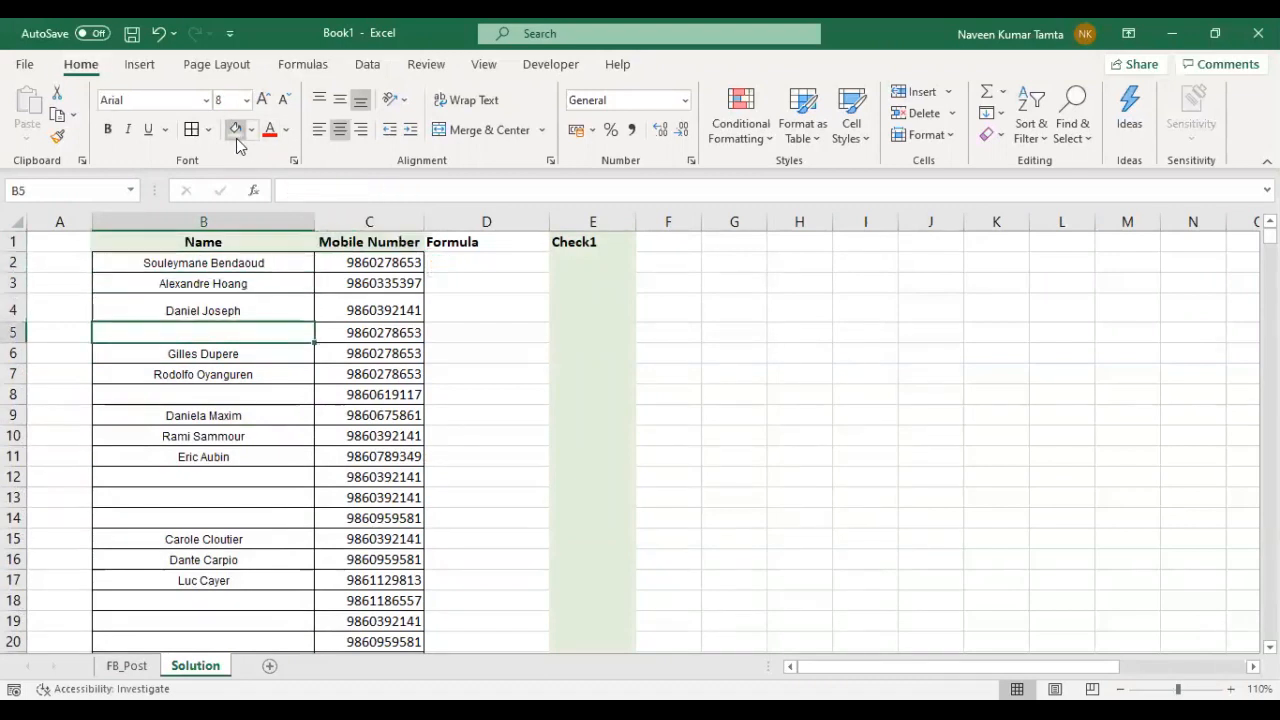
key("Down")
key("Down")
key("Down")
key("Right")
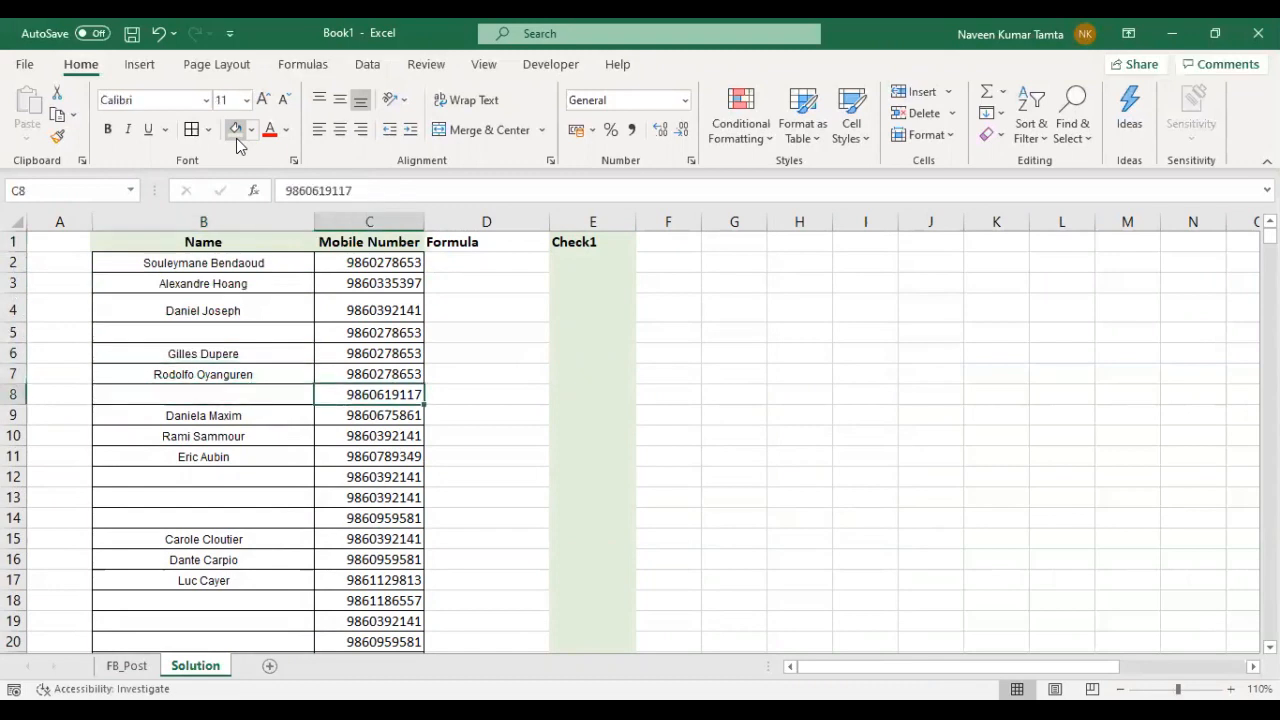
key("Up")
key("Up")
key("Up")
key("Up")
key("Up")
key("Up")
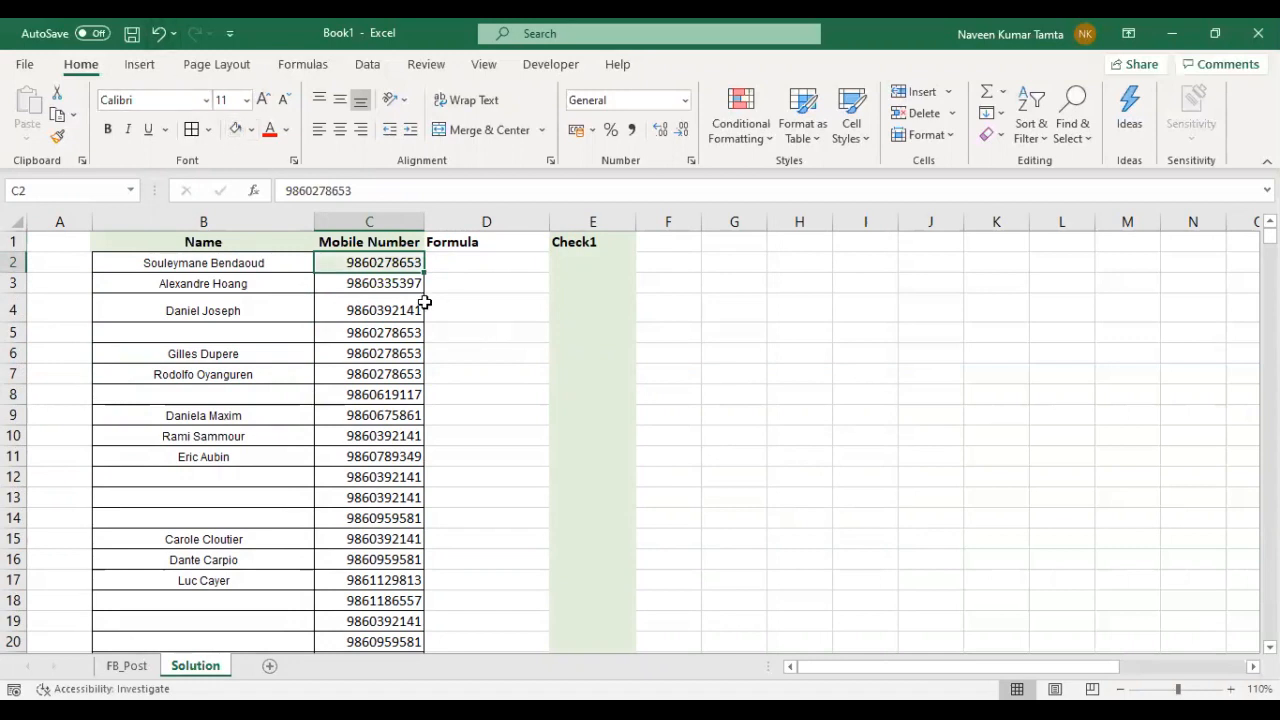
key("ctrl+b")
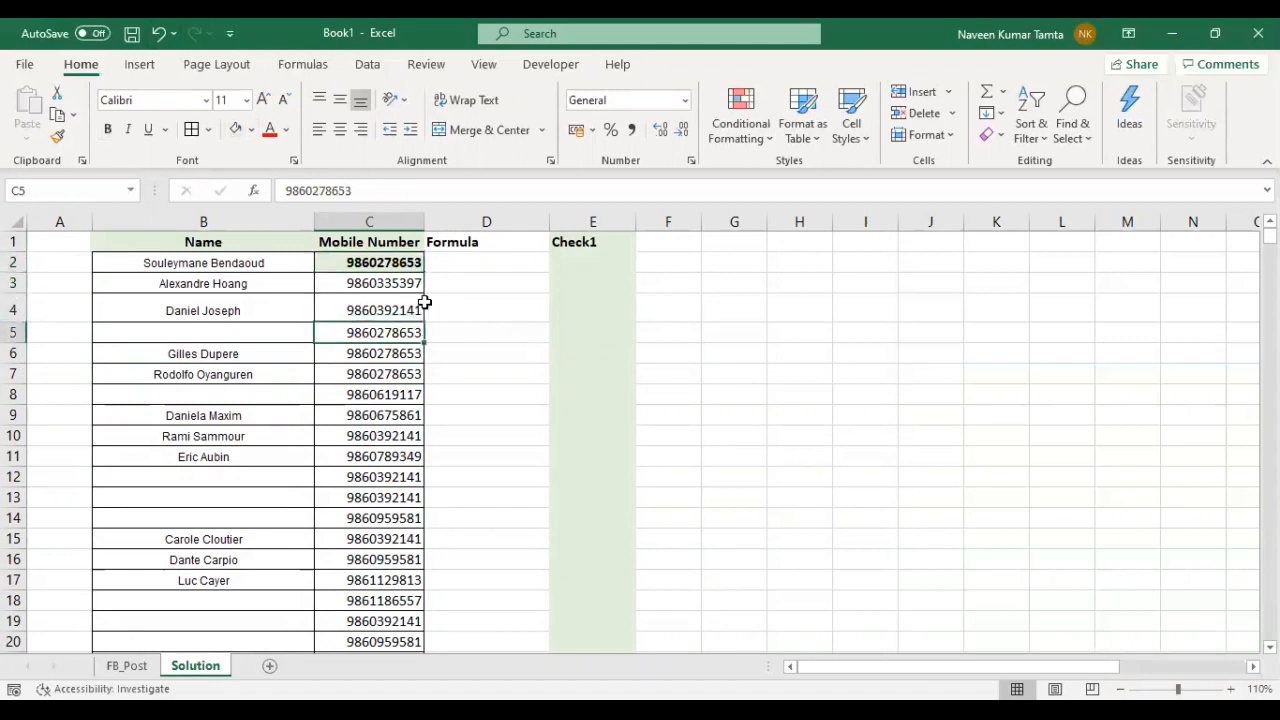
- Fill the repeated mobile numbers in C5:C7 with the same light green
left_click_drag(380, 332, 380, 353)
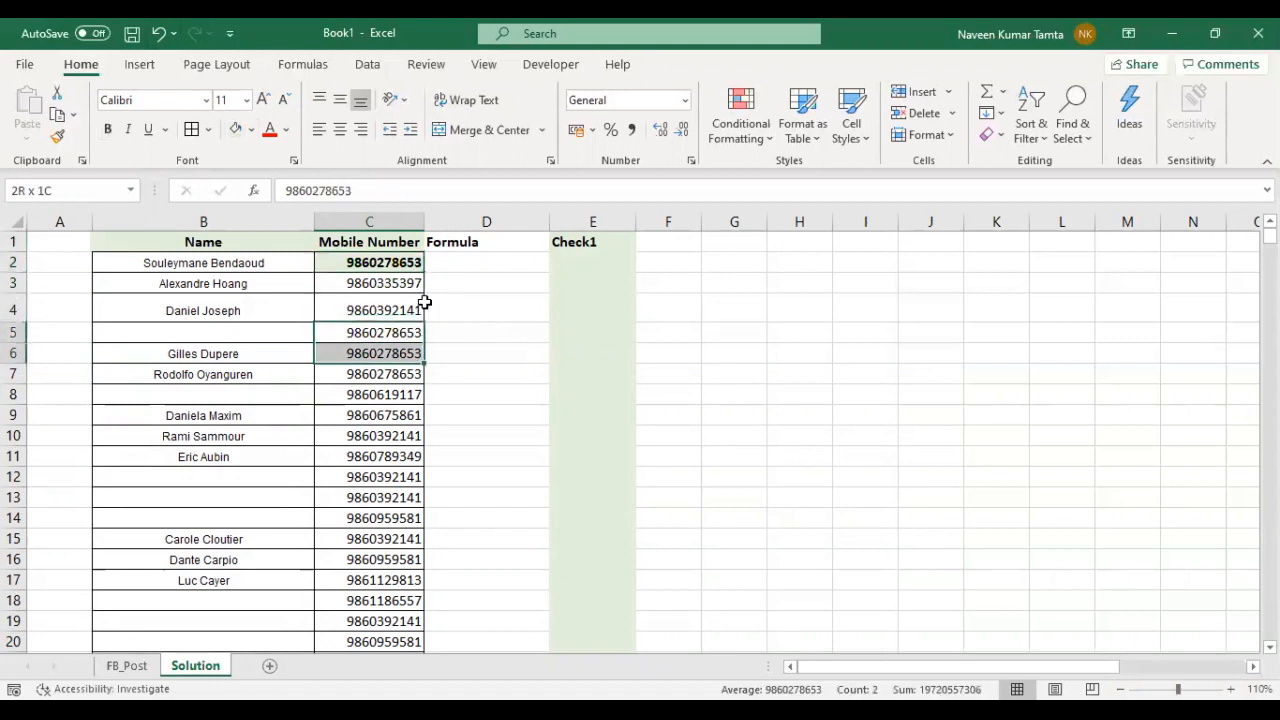
left_click(235, 129)
key("Down")
key("Down")
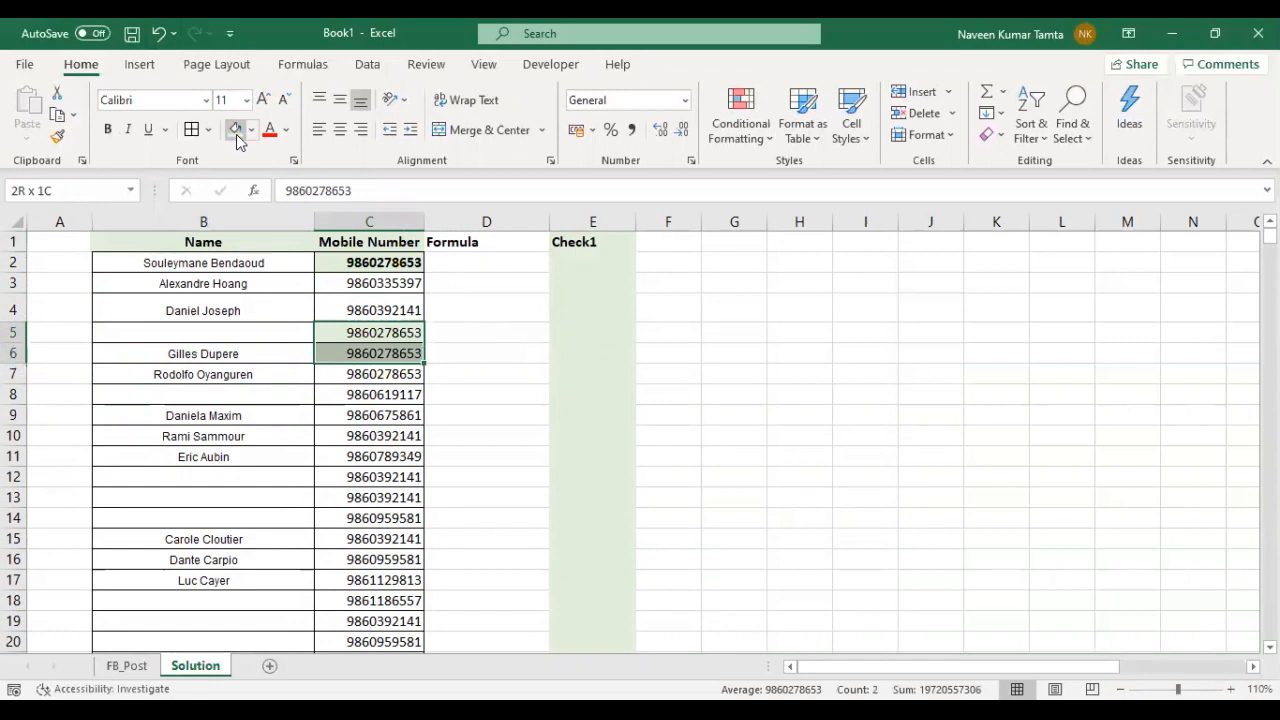
left_click(237, 137)
- Examine the highlighted repeats of the first mobile number against the Name entries beside them
key("Down")
key("Down")
key("Down")
key("Down")
key("Down")
key("Up")
key("Up")
key("Up")
key("Up")
key("Up")
key("Up")
key("Up")
key("Up")
key("Up")
key("Up")
key("Up")
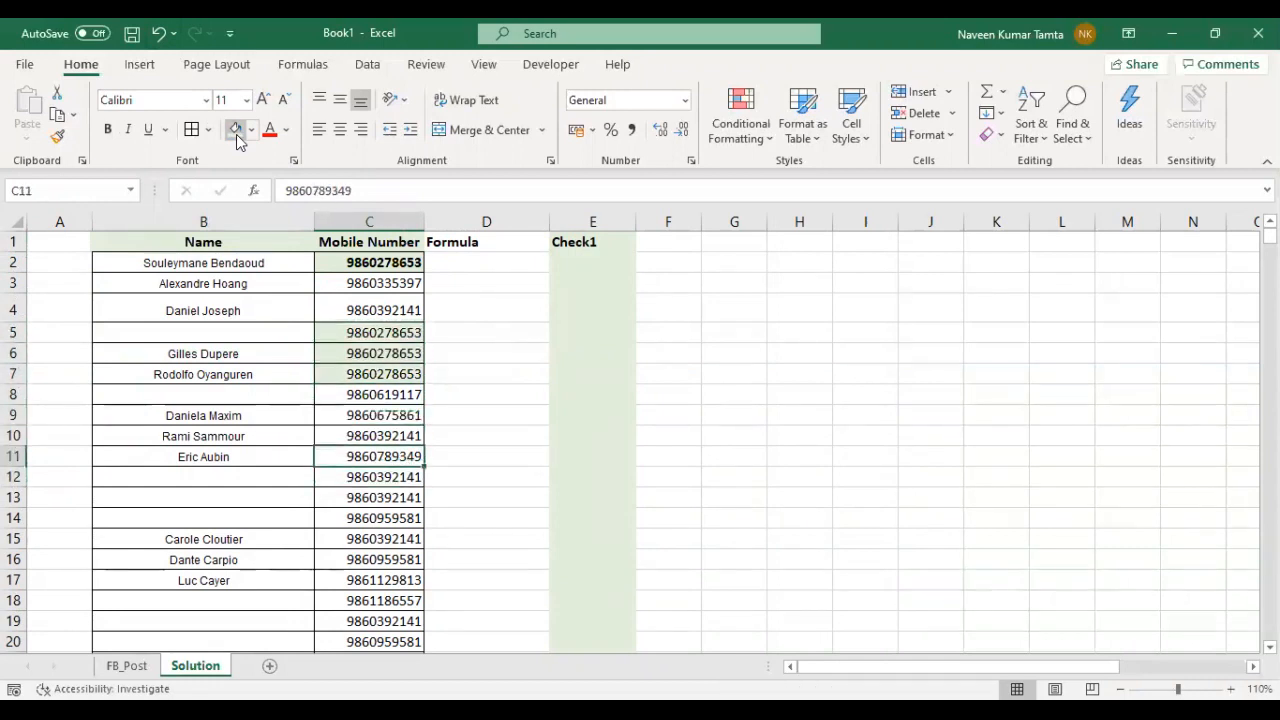
key("Down")
key("Down")
key("Down")
key("Down")
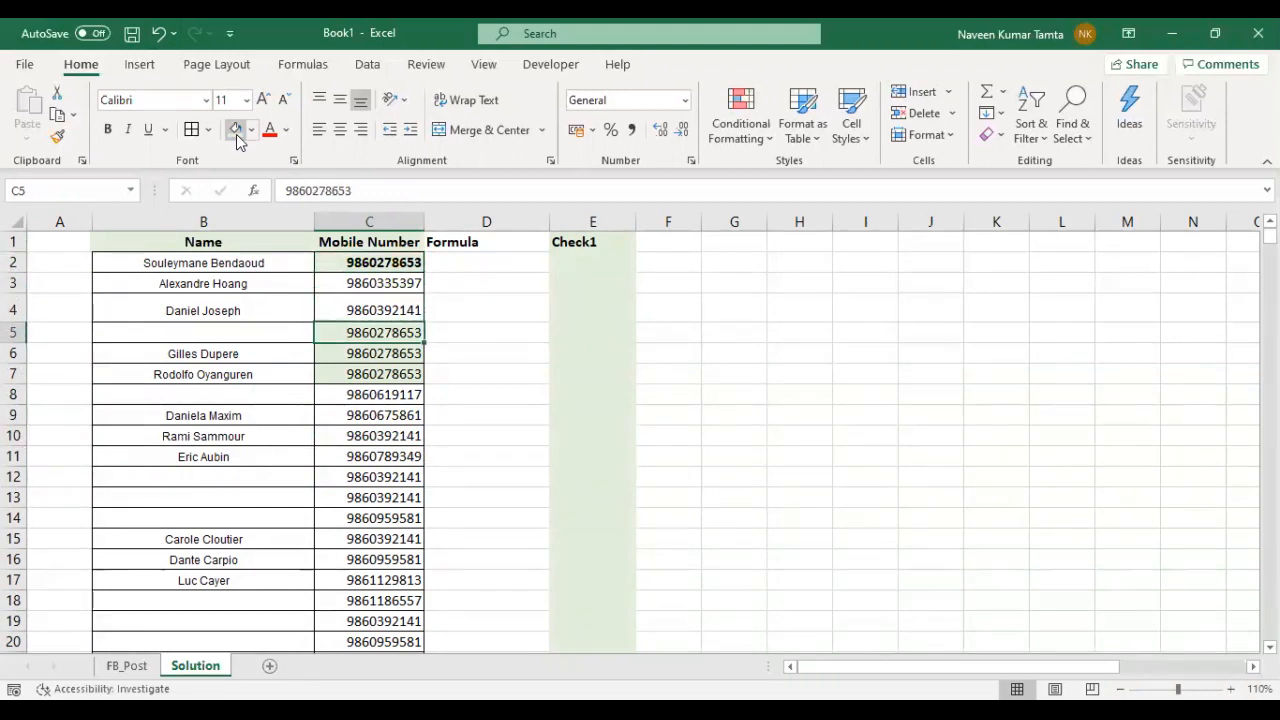
key("Left")
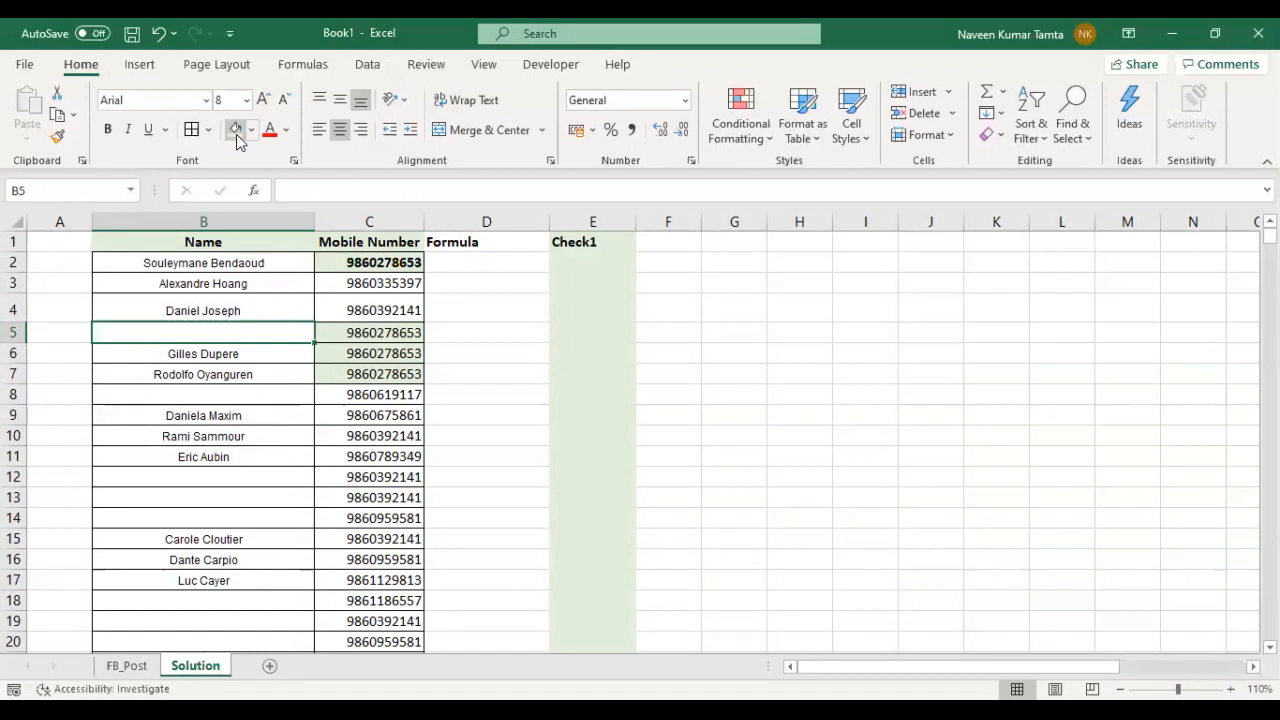
key("Right")
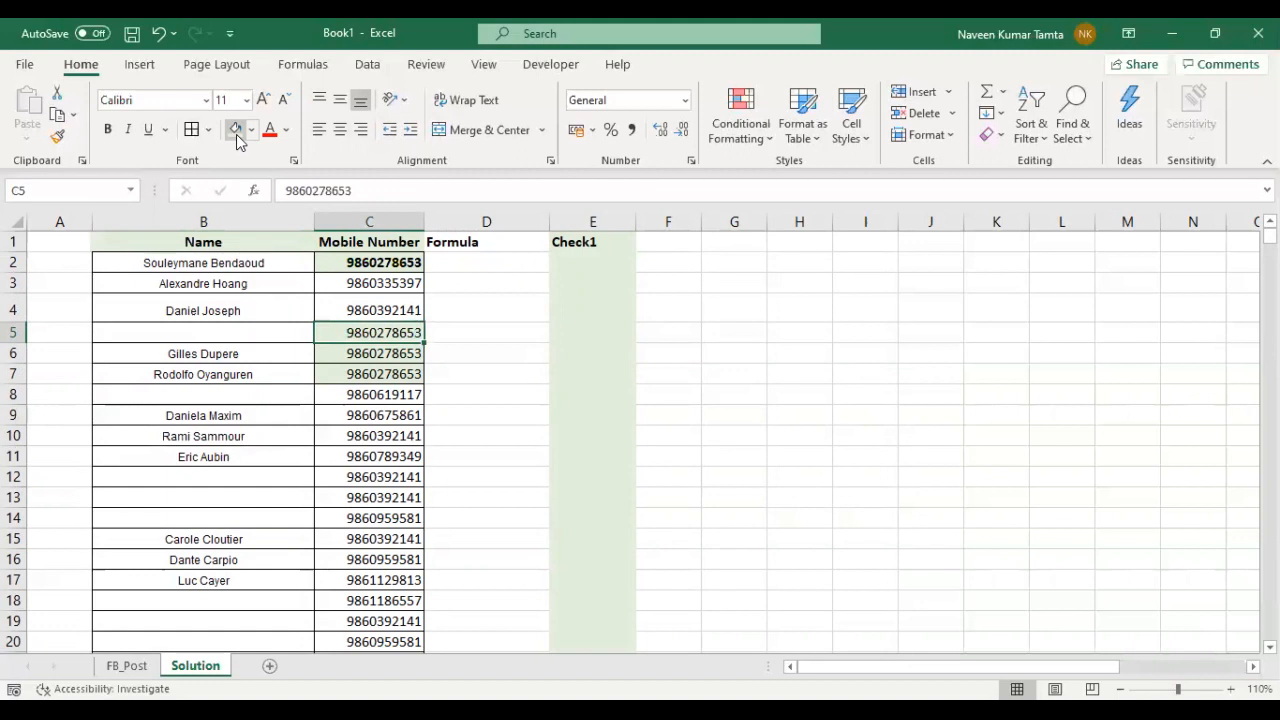
key("Up")
key("Up")
key("Up")
key("Up")
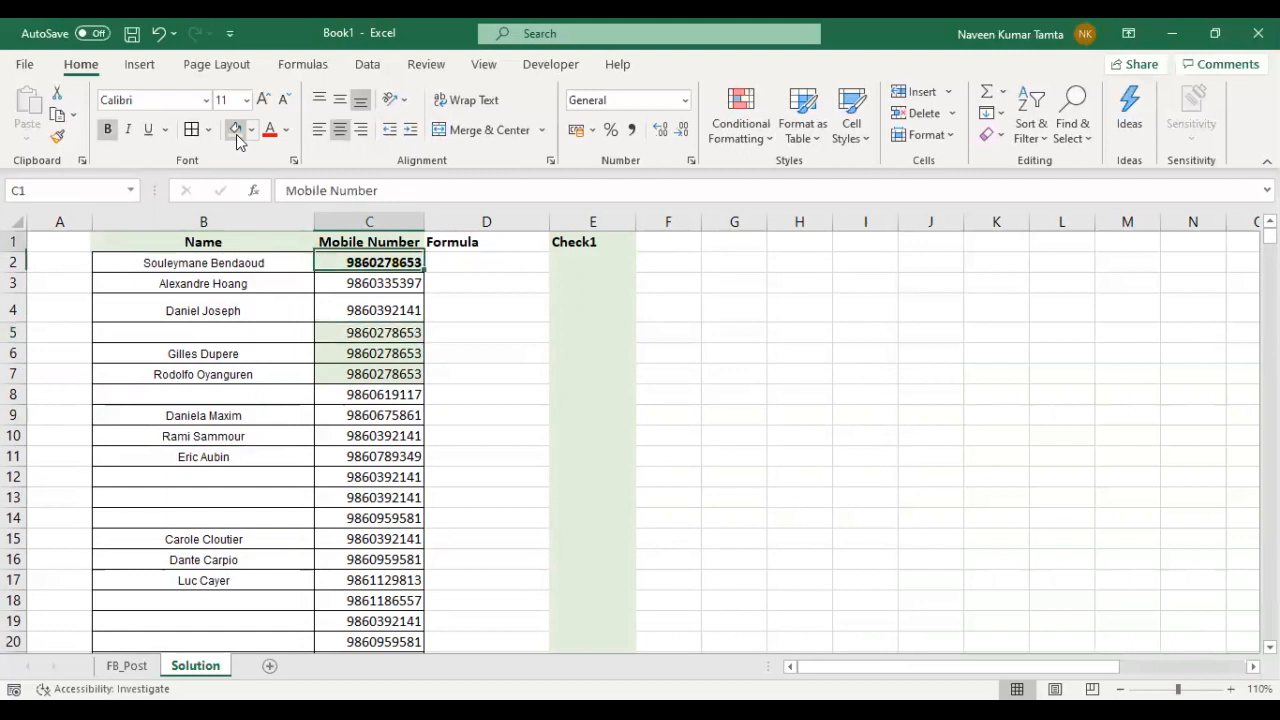
key("Left")
key("Down")
key("Right")
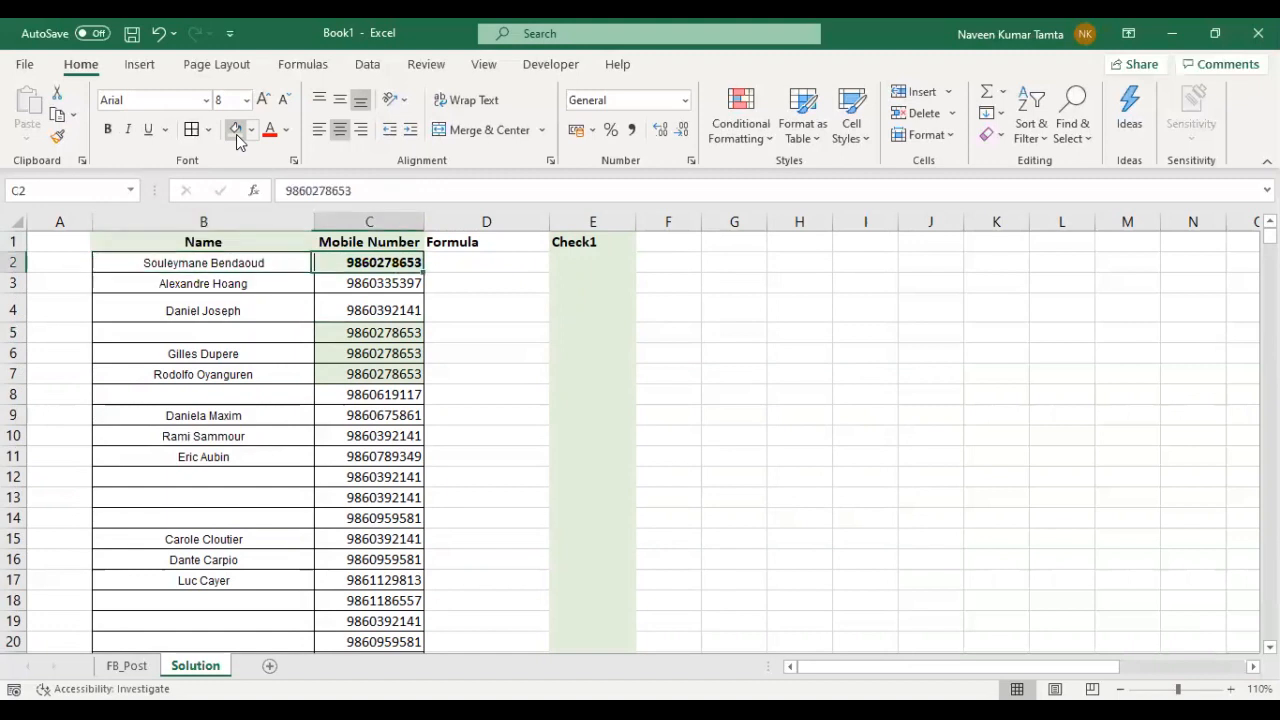
- Begin the formula in D2 with =IF(AND(B2="", to test for a blank name
key("Right")
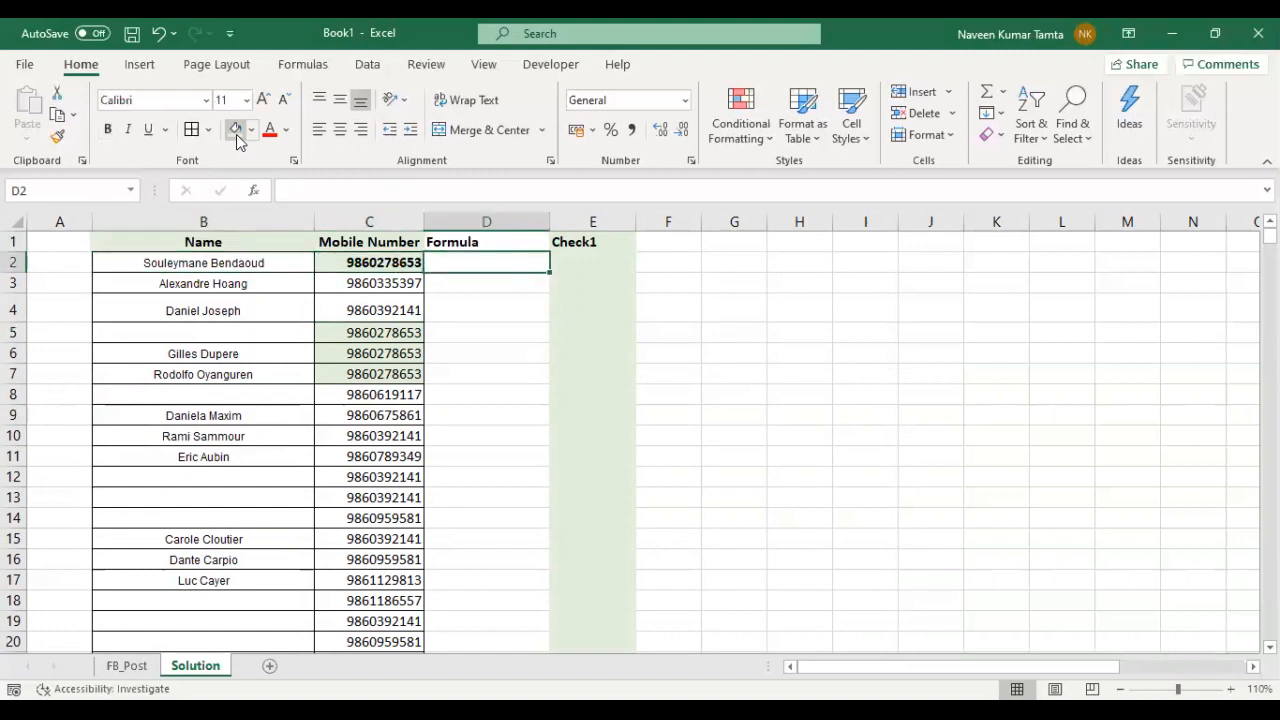
type("=")
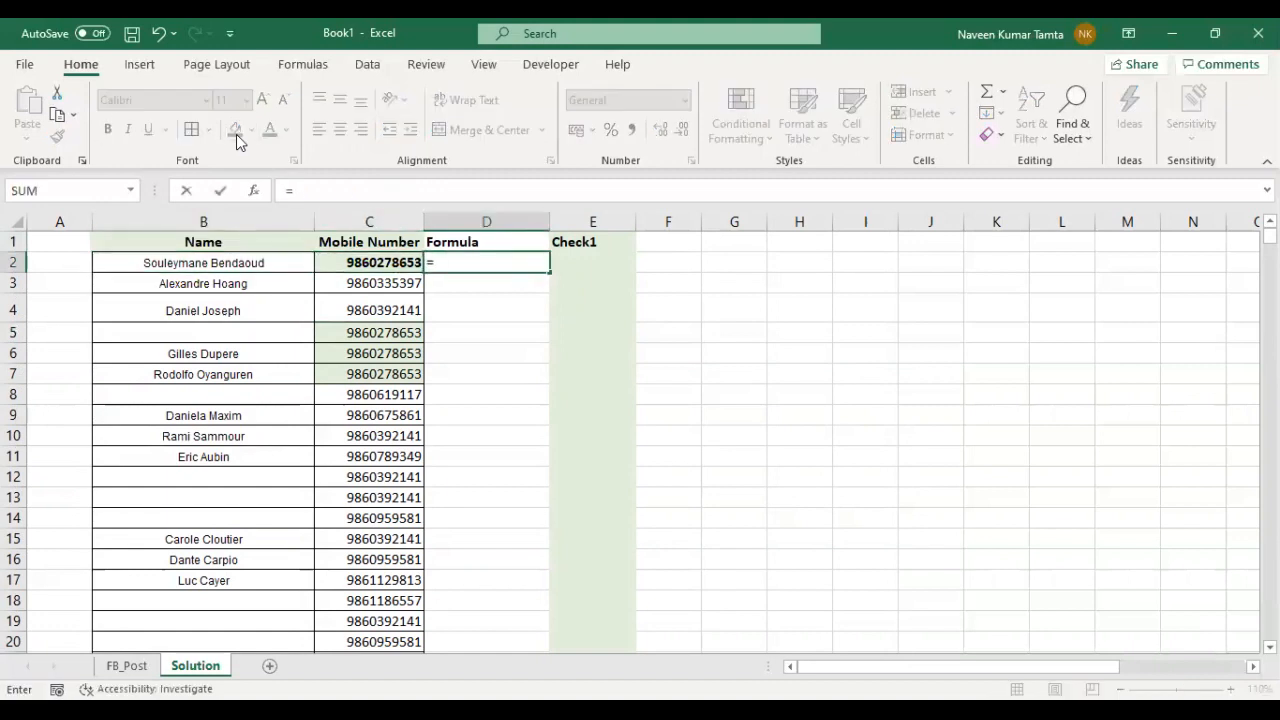
type("IF(")
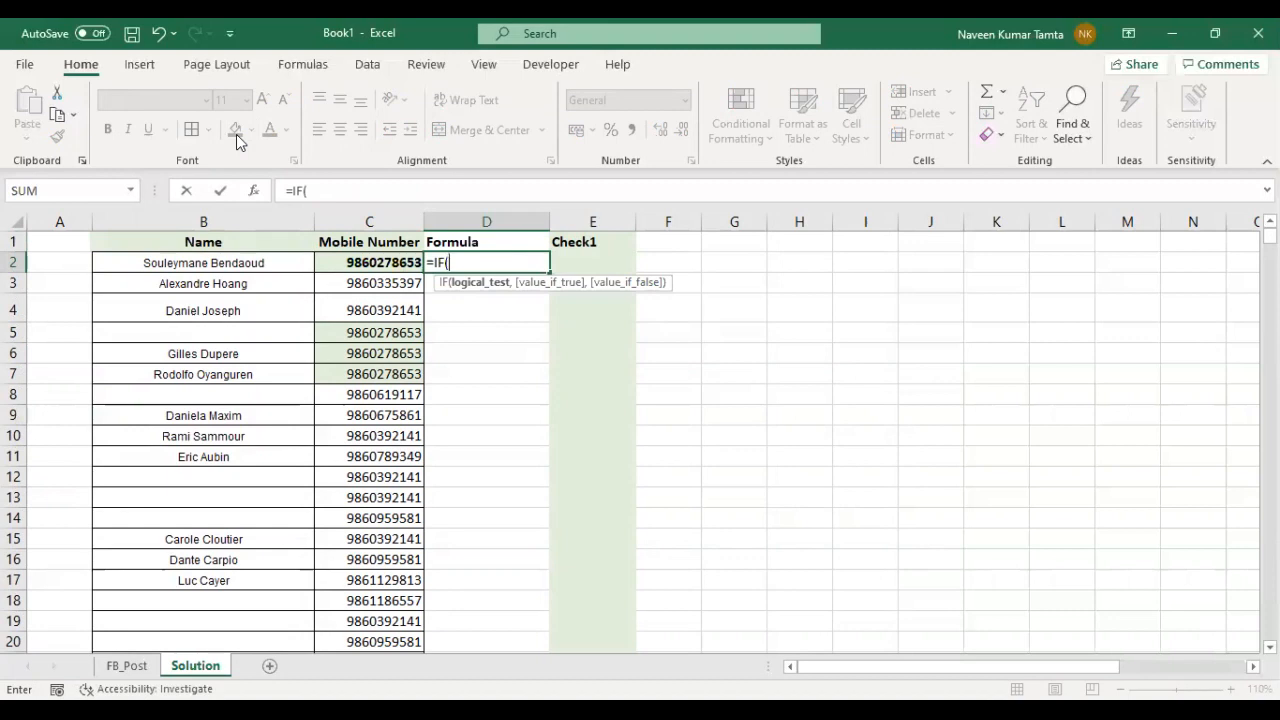
type("AND(")
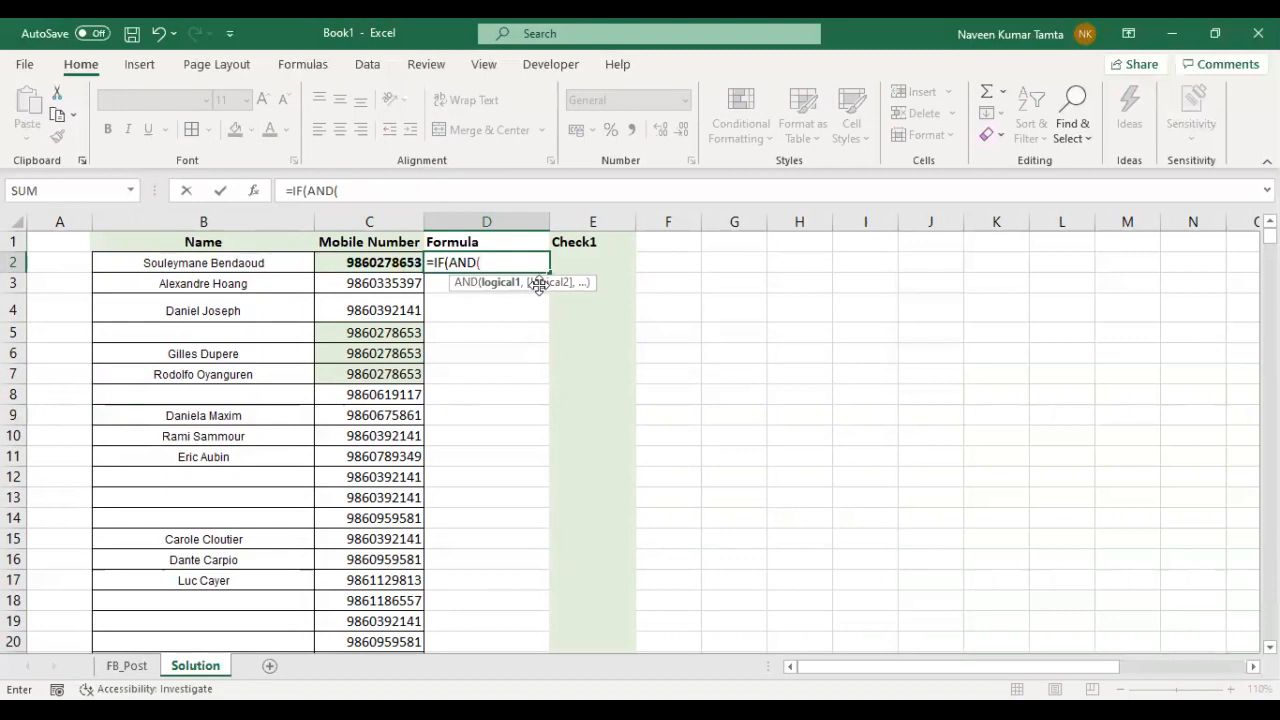
left_click_drag(537, 285, 914, 360)
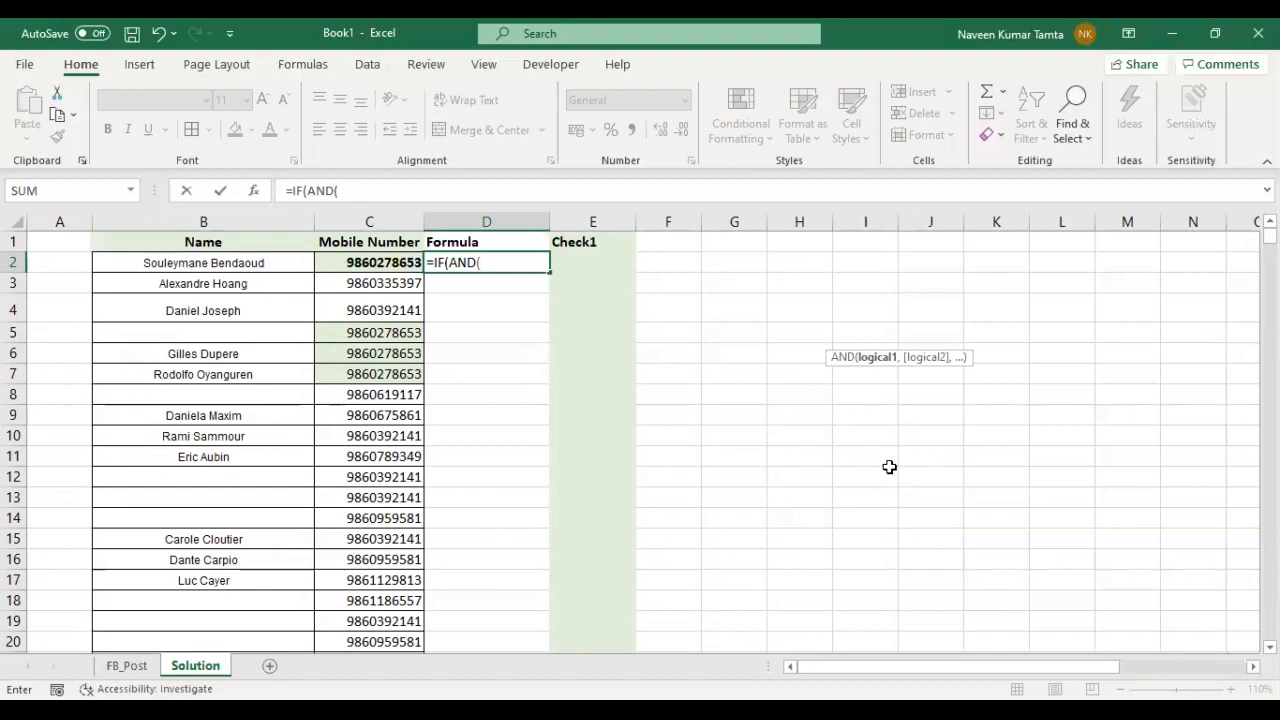
key("Left")
key("Left")
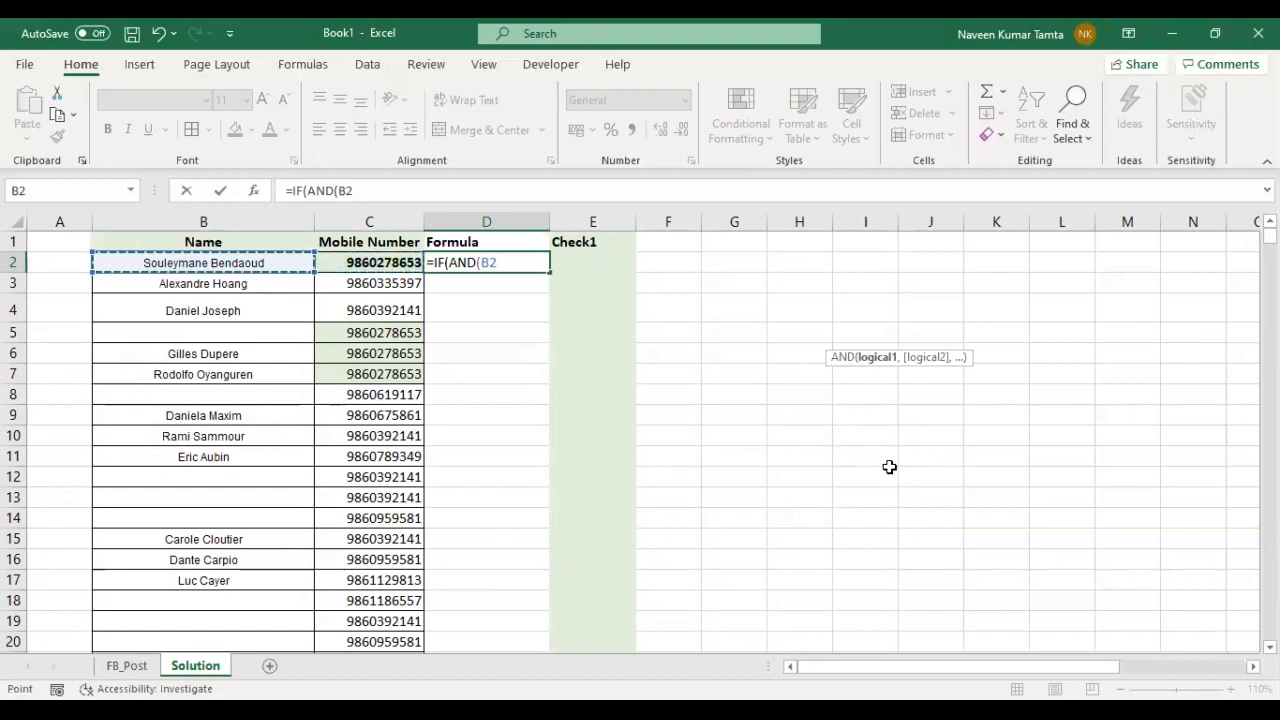
type("=\"\"")
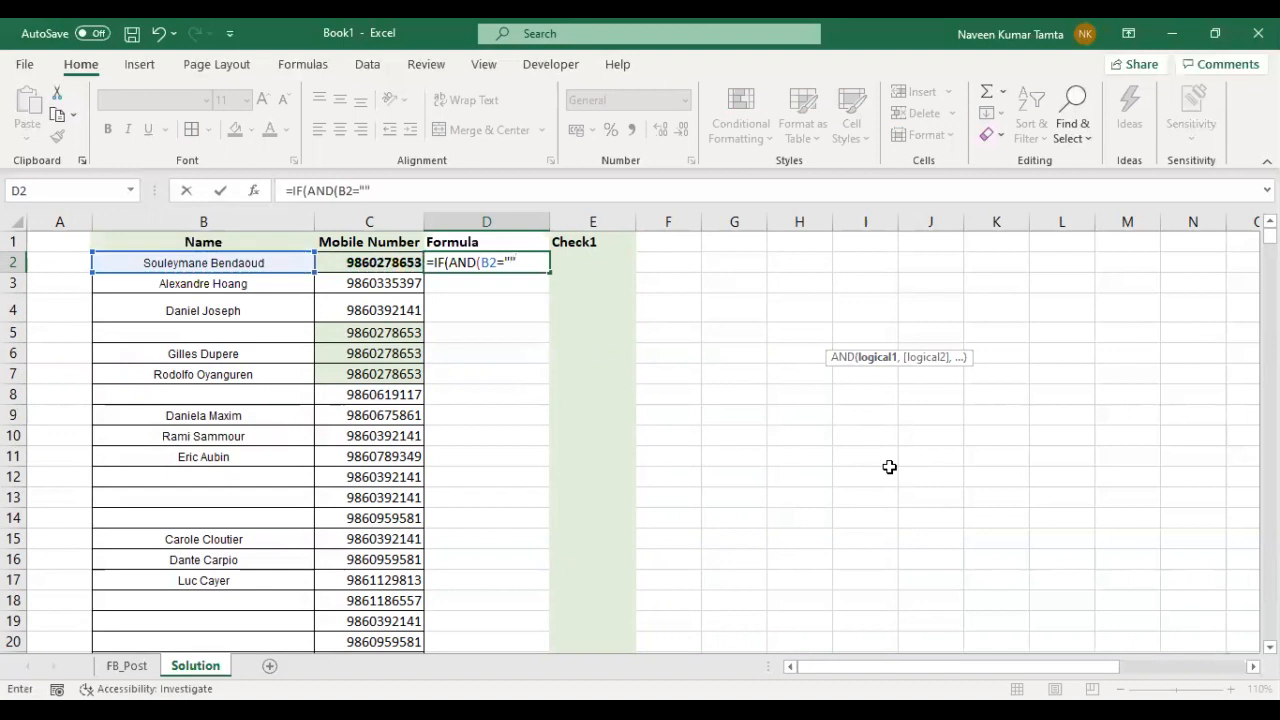
type(",")
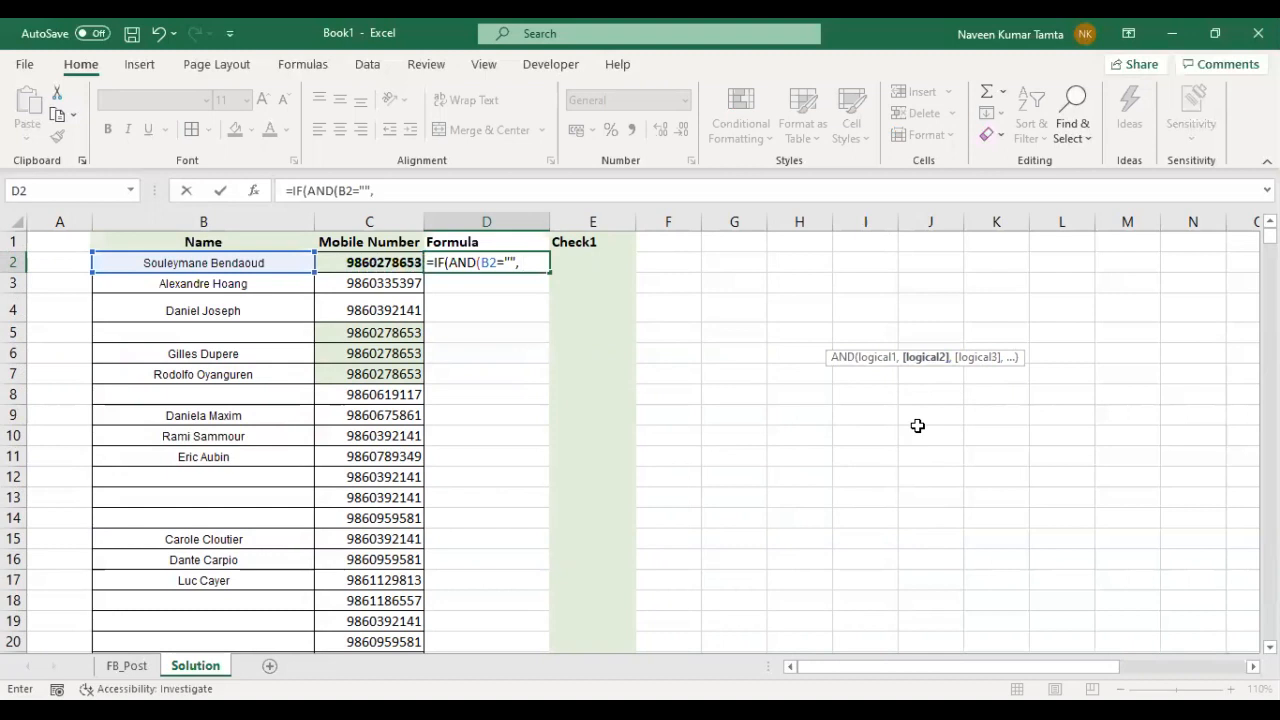
- Add a COUNTIF as the second AND condition in D2, with $C$2:C76 as its range
type("countif")
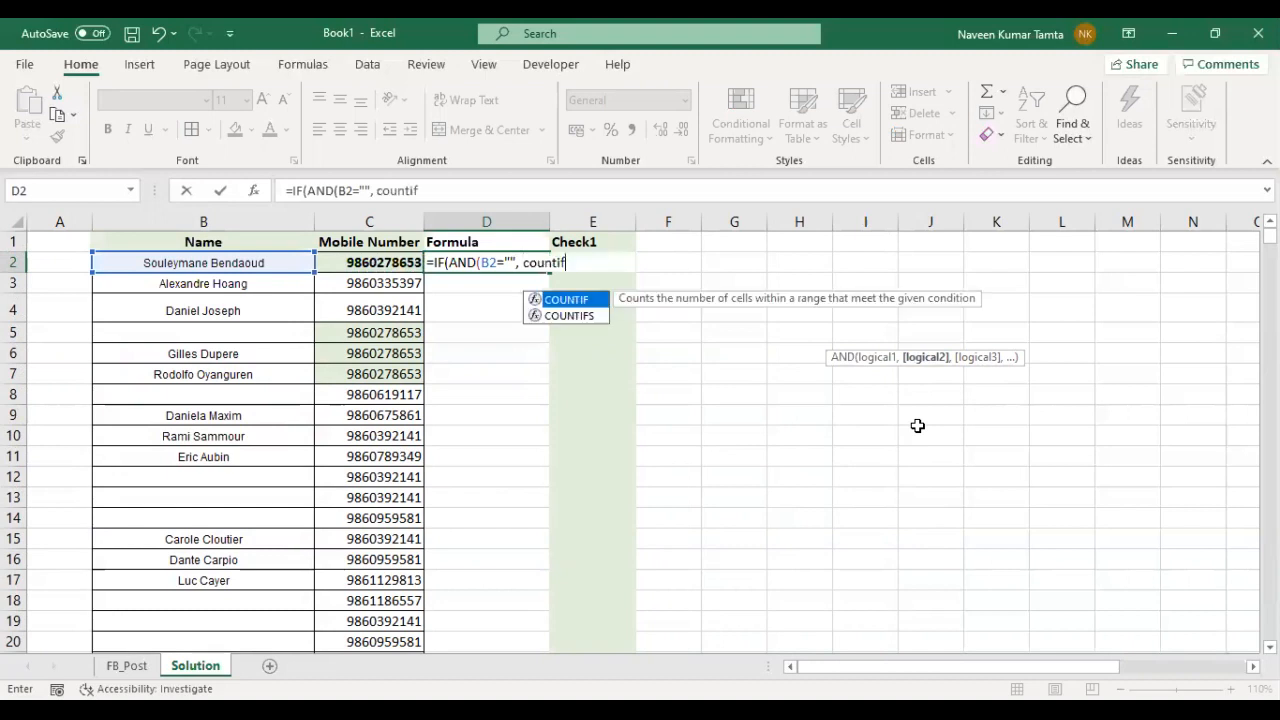
key("Tab")
key("Left")
key("ctrl+shift+Down")
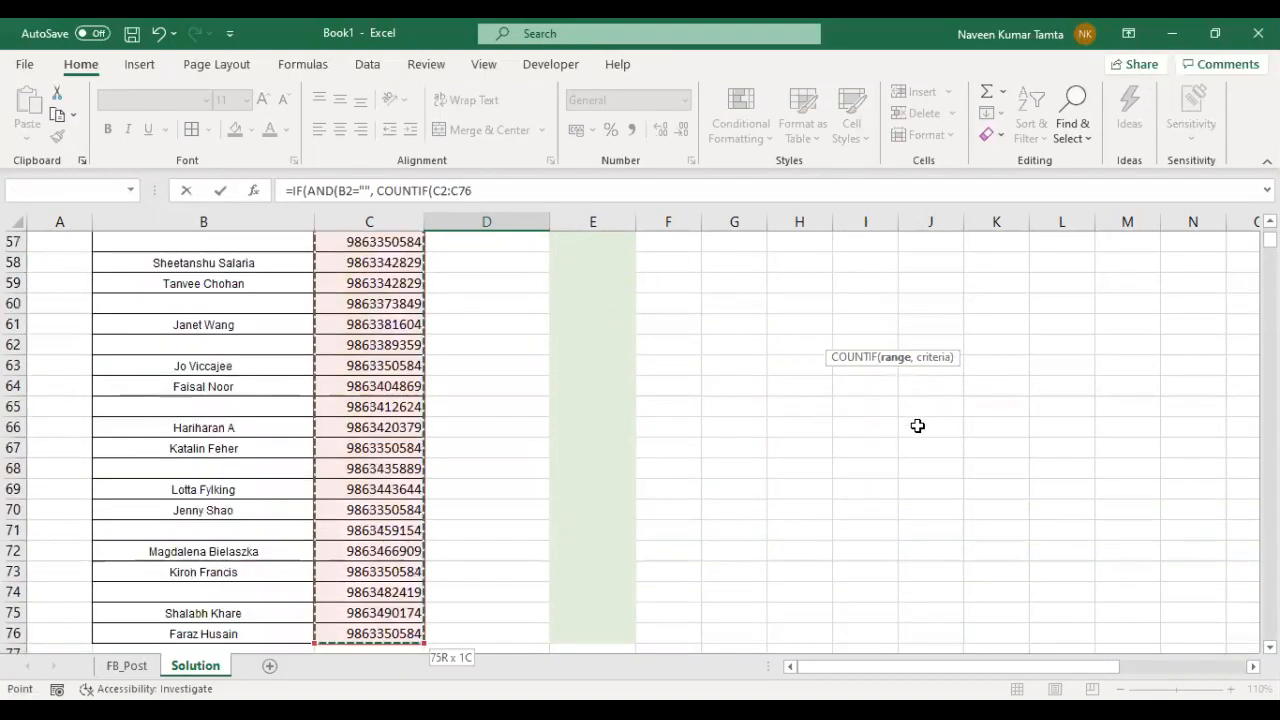
left_click(446, 190)
key("F4")
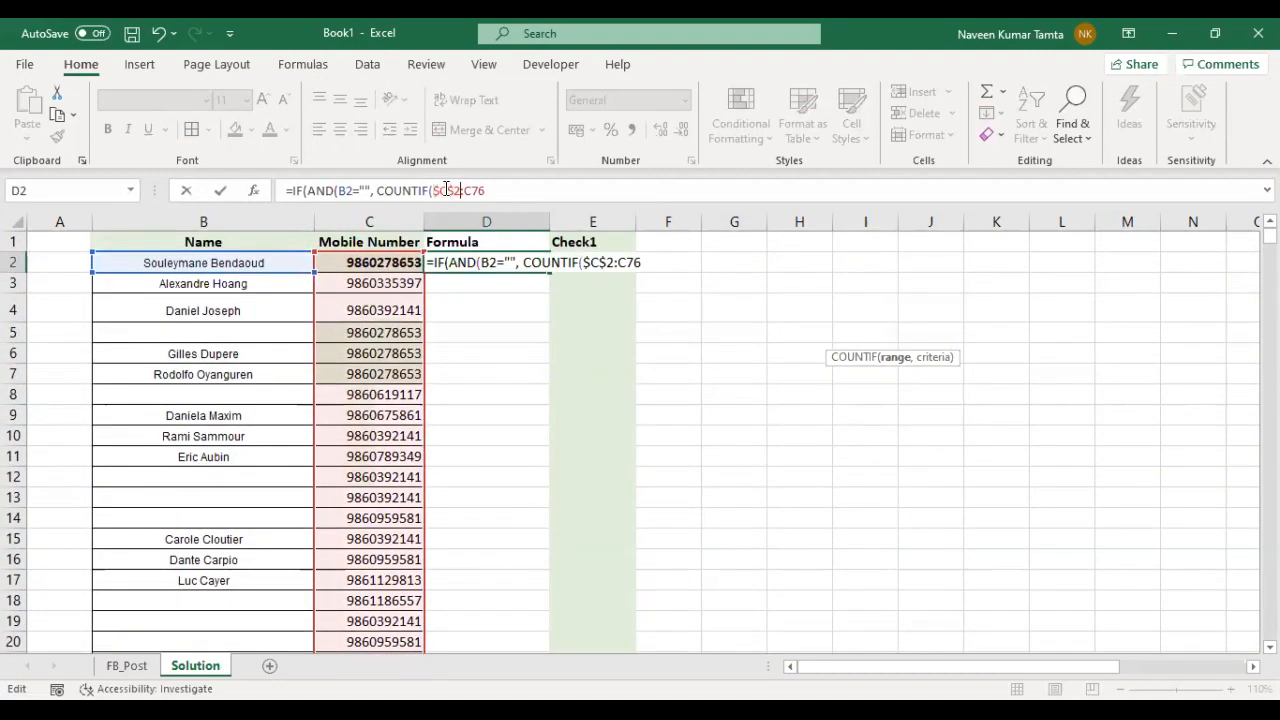
- Set the COUNTIF criterion in D2 to $C2, close the function and require its count to be >1
type(",")
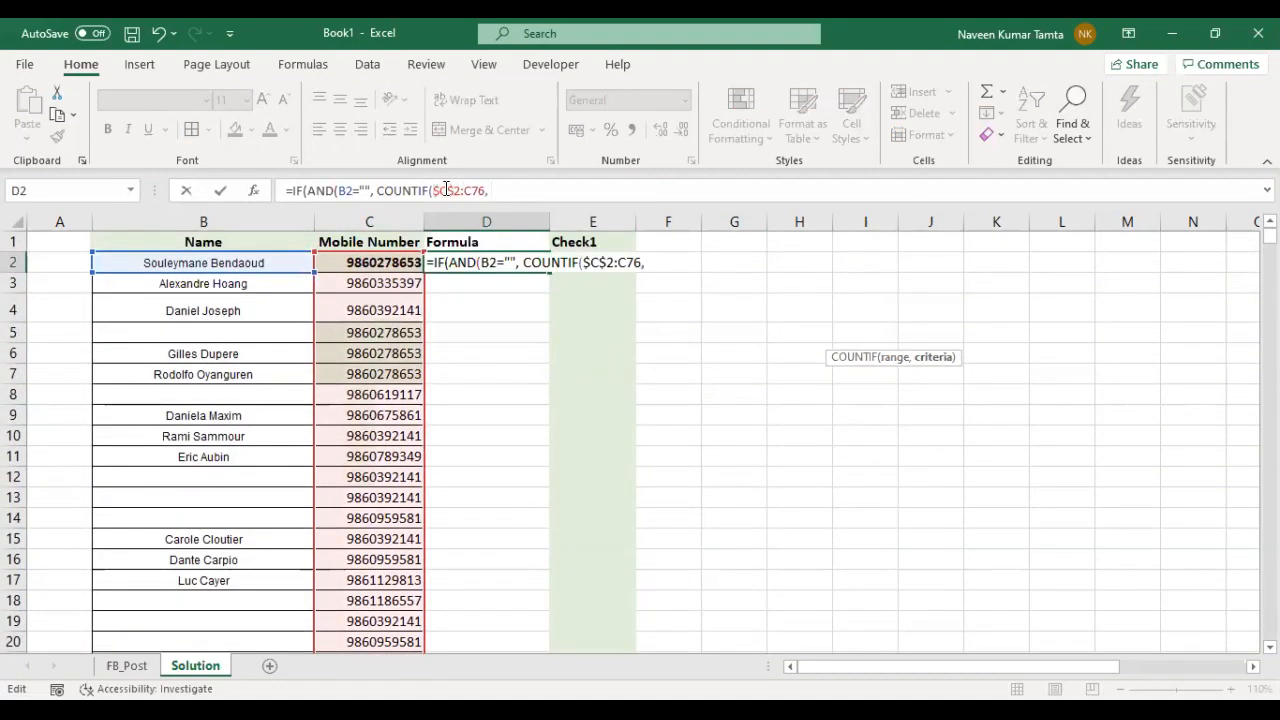
left_click(355, 265)
key("F4")
key("F4")
key("F4")
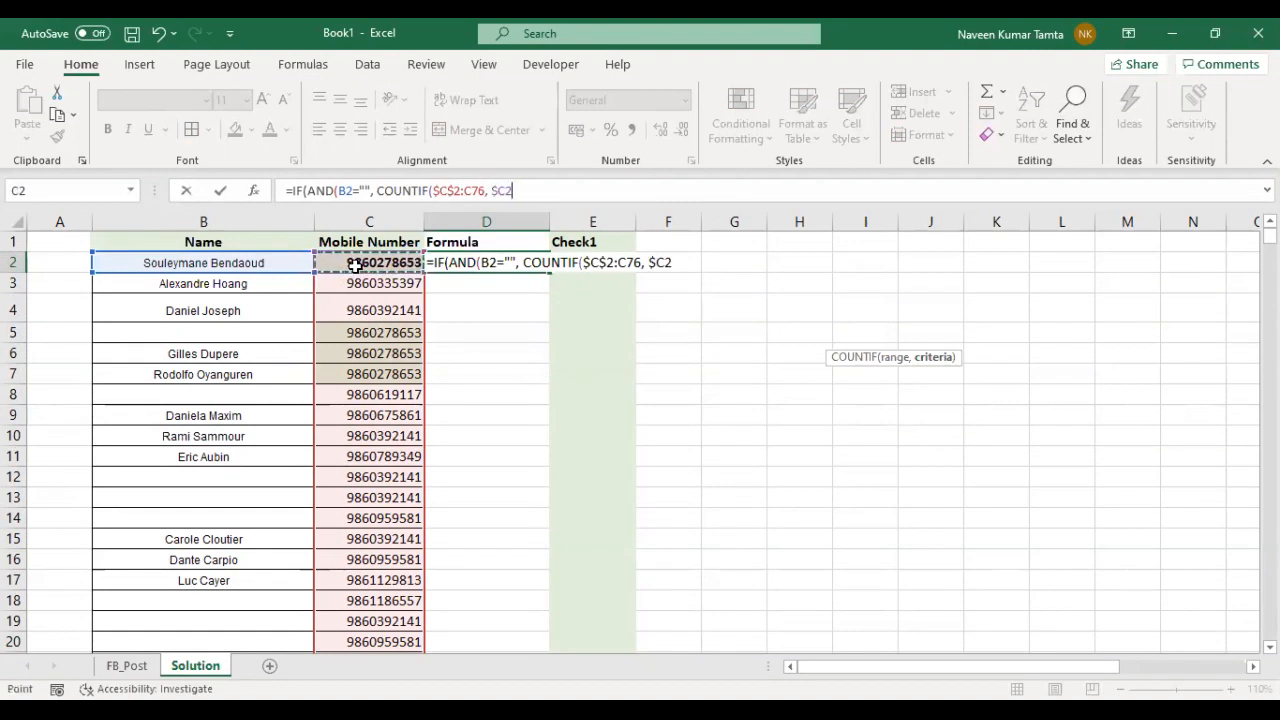
type(")")
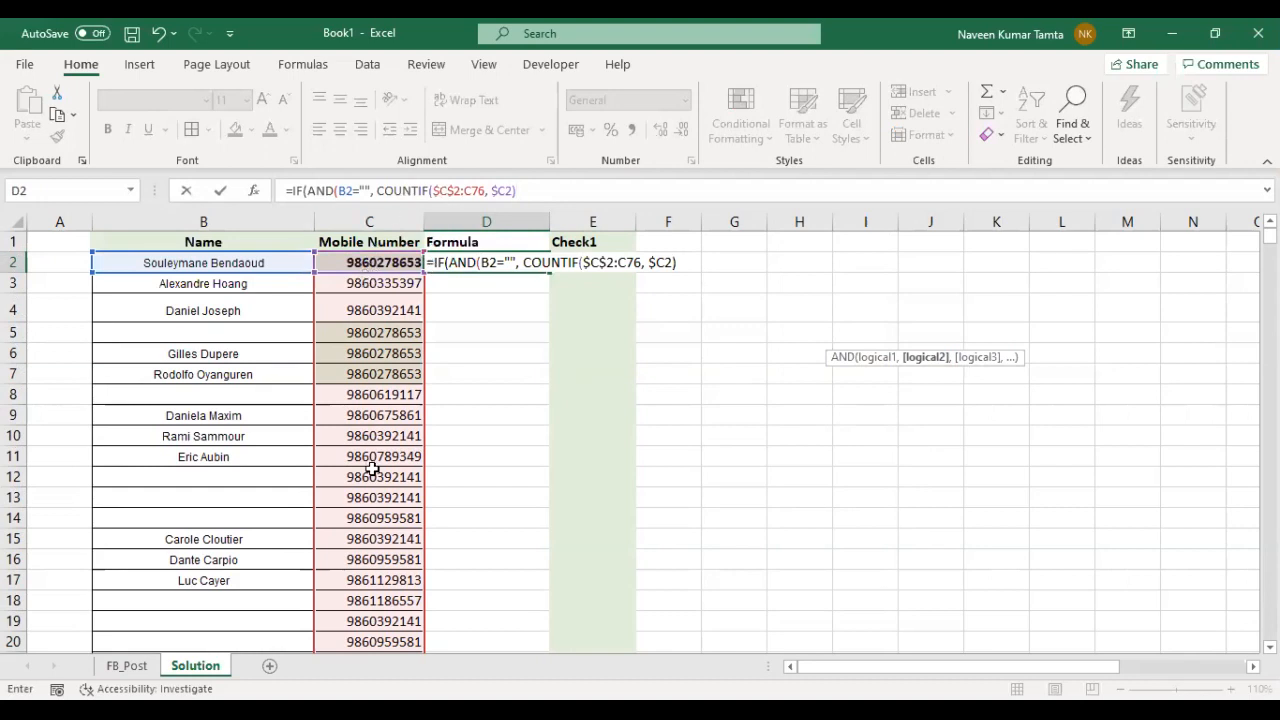
type(">1,")
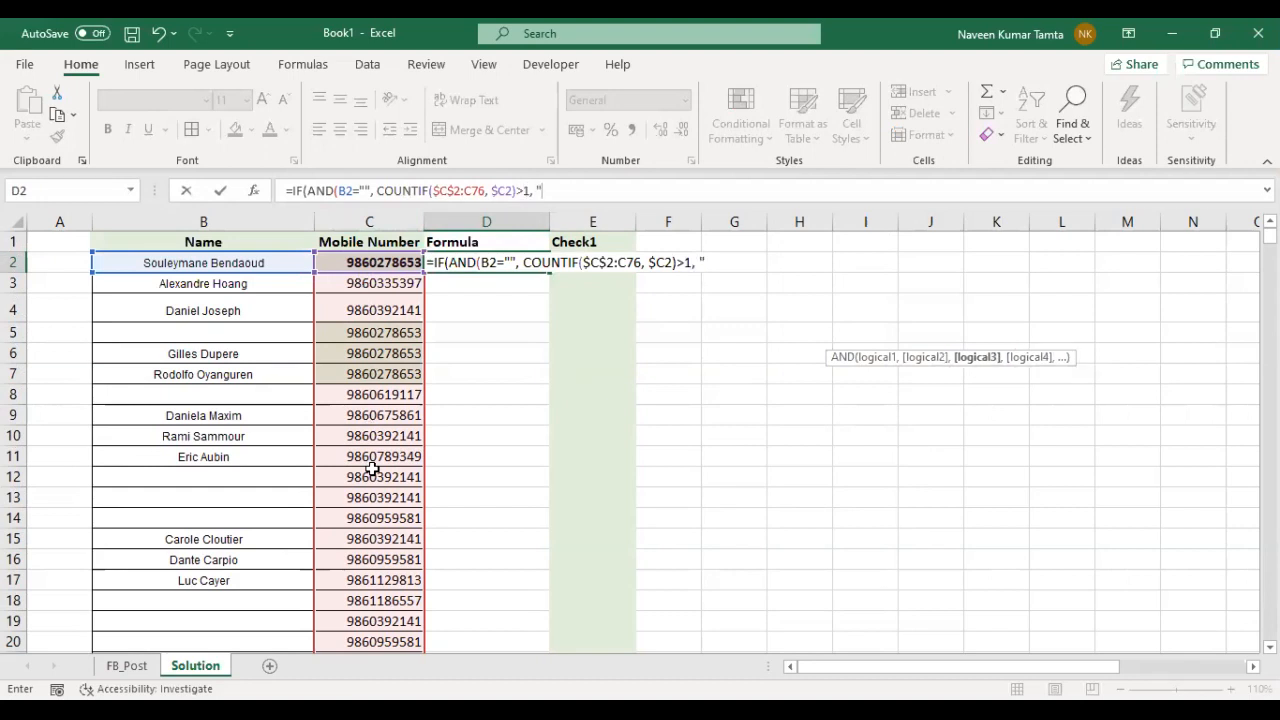
- Close the AND test in the D2 formula and set its value if true to "Delete This Entry"
key("BackSpace")
type(")")
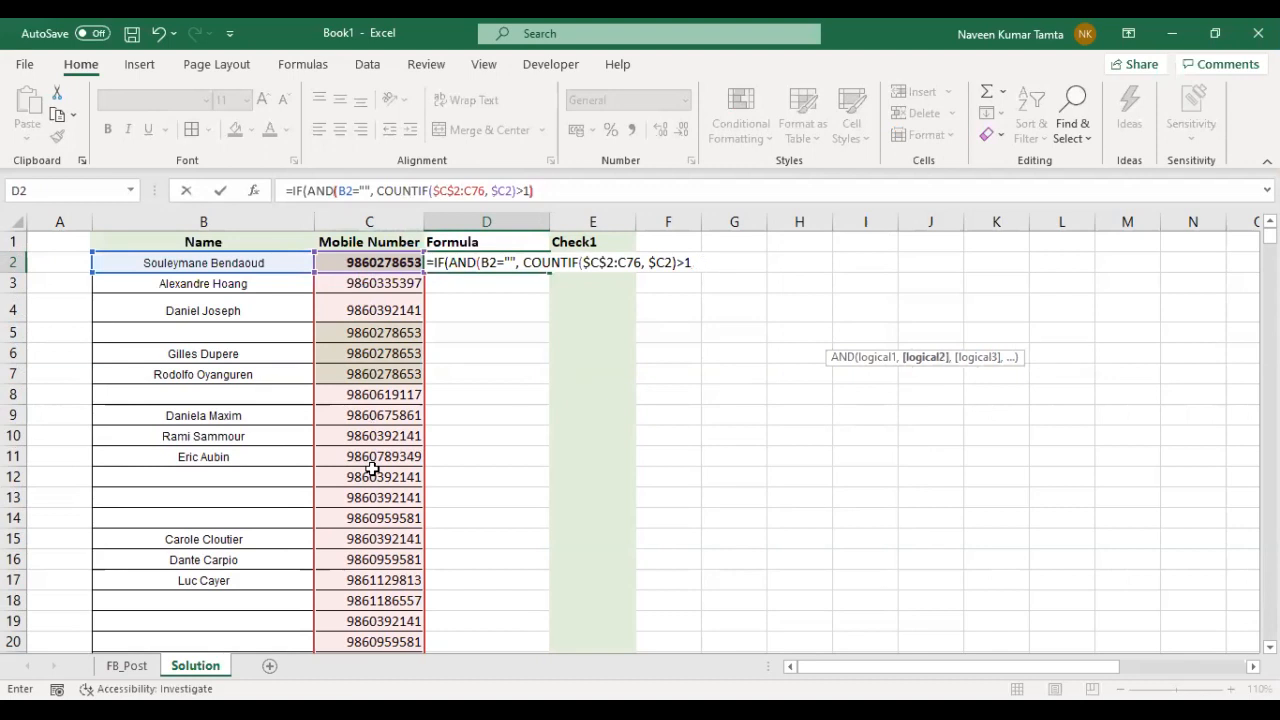
type(", \"Delete Th")
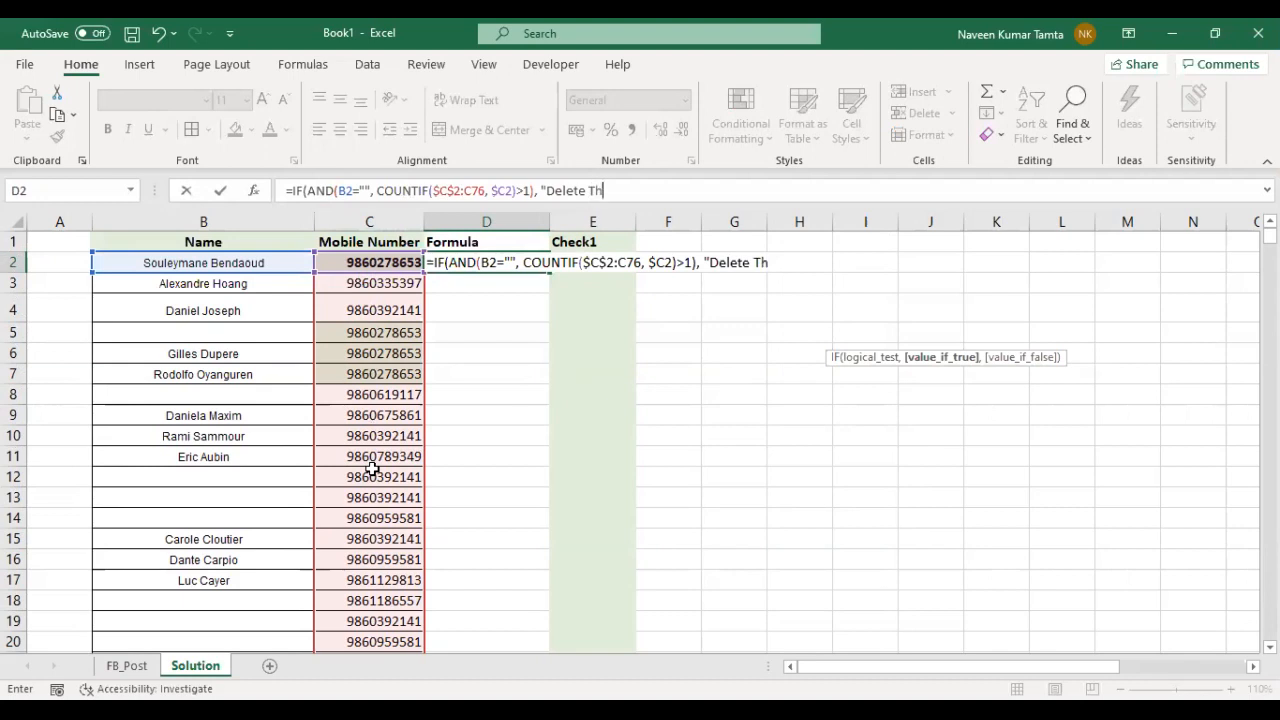
type("is Entry\", \"")
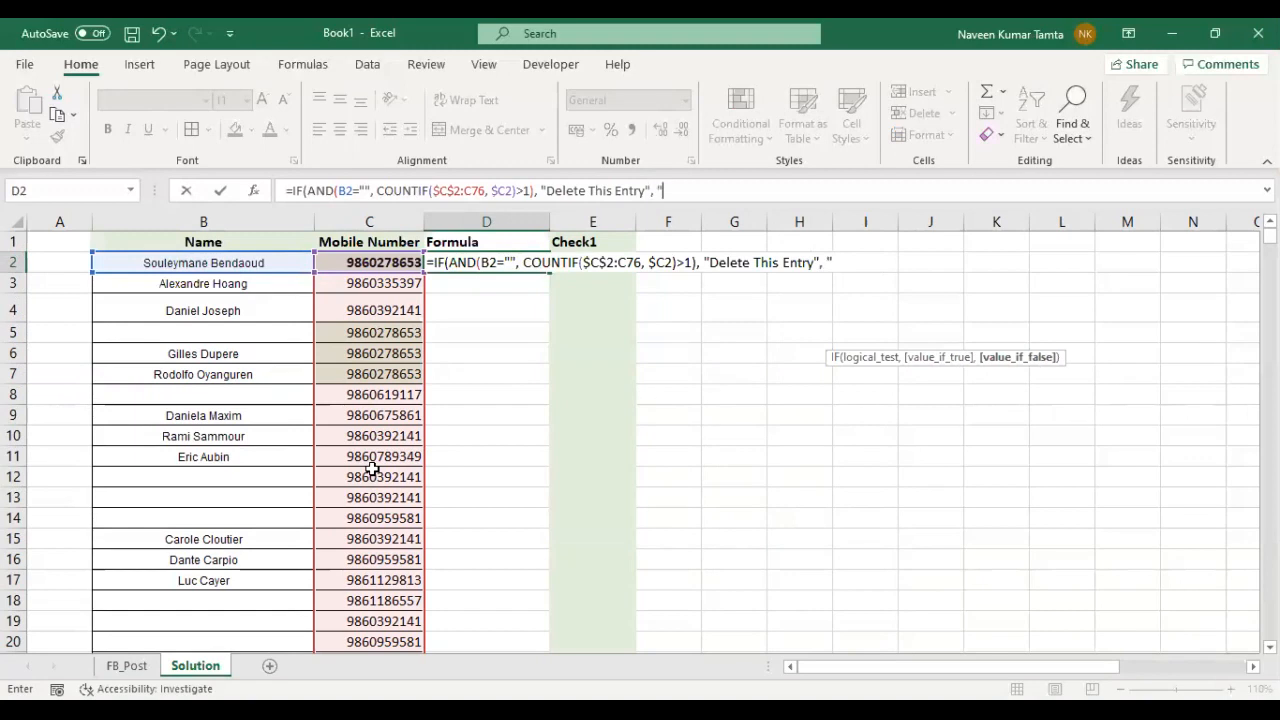
type("Keep This")
type(" Entry")
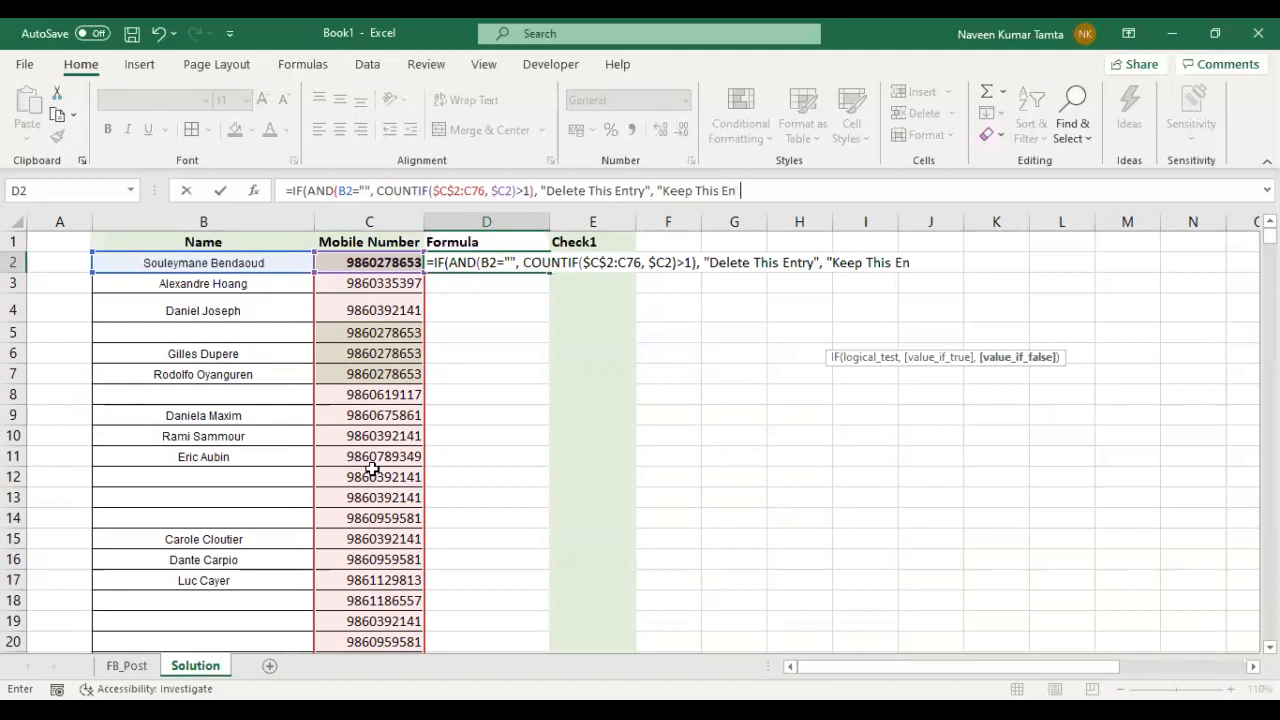
type("\")")
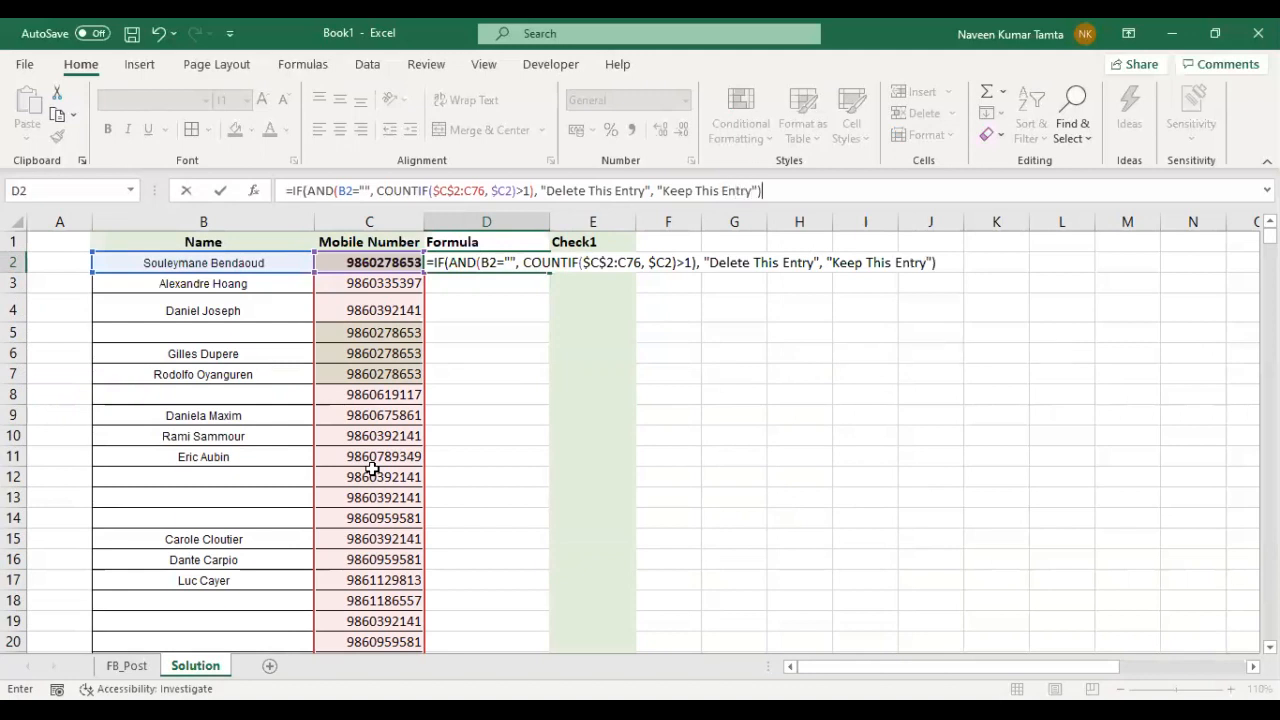
- Set the value if false in D2 to "Keep This Entry", close the IF function and enter the formula
key("Return")
- Fill the D2 formula down the Formula column to D76
key("Up")
key("Left")
key("Left")
key("Right")
key("Right")
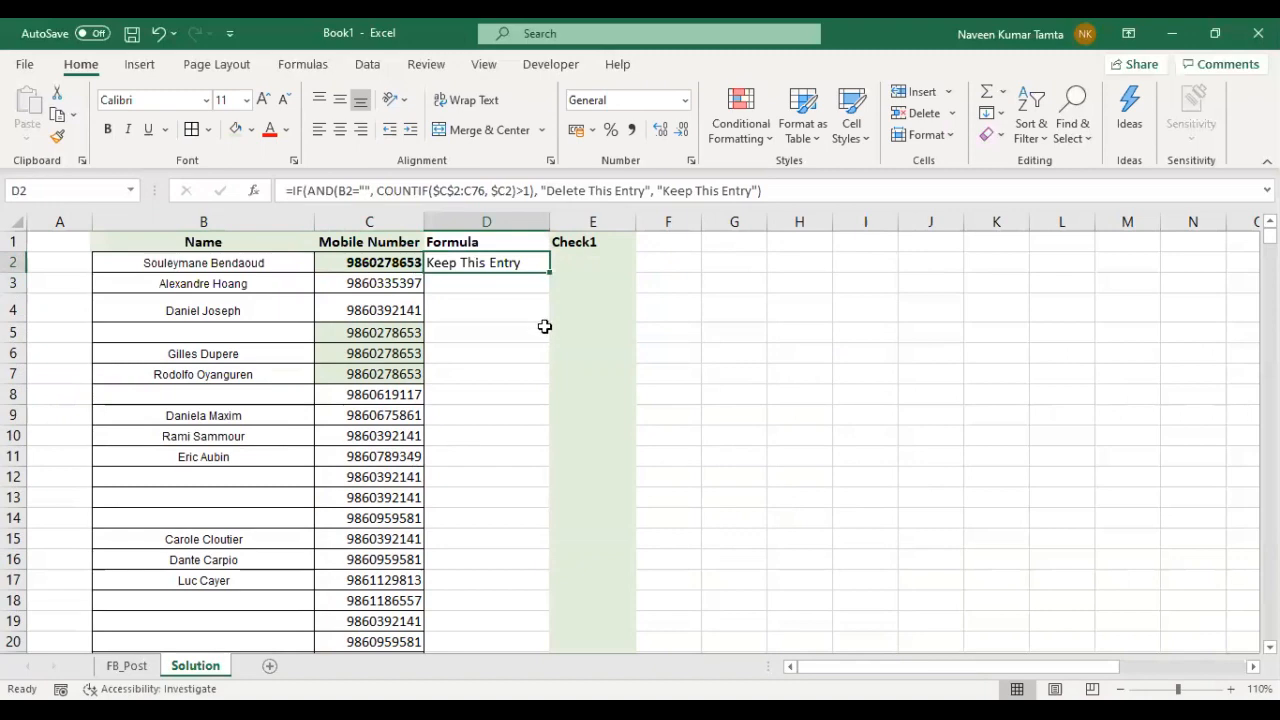
left_click_drag(549, 270, 497, 460)
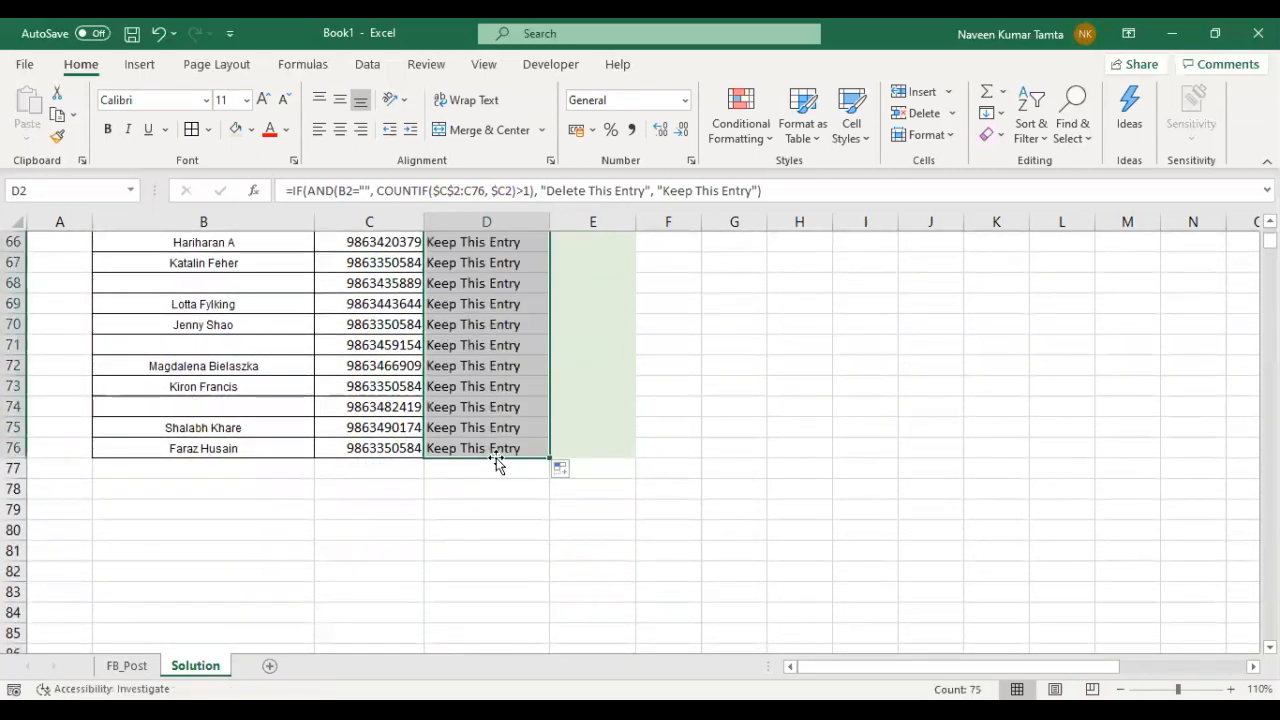
- Start a new conditional formatting rule for the formula results in D2:D76
key("ctrl+Up")
key("Down")
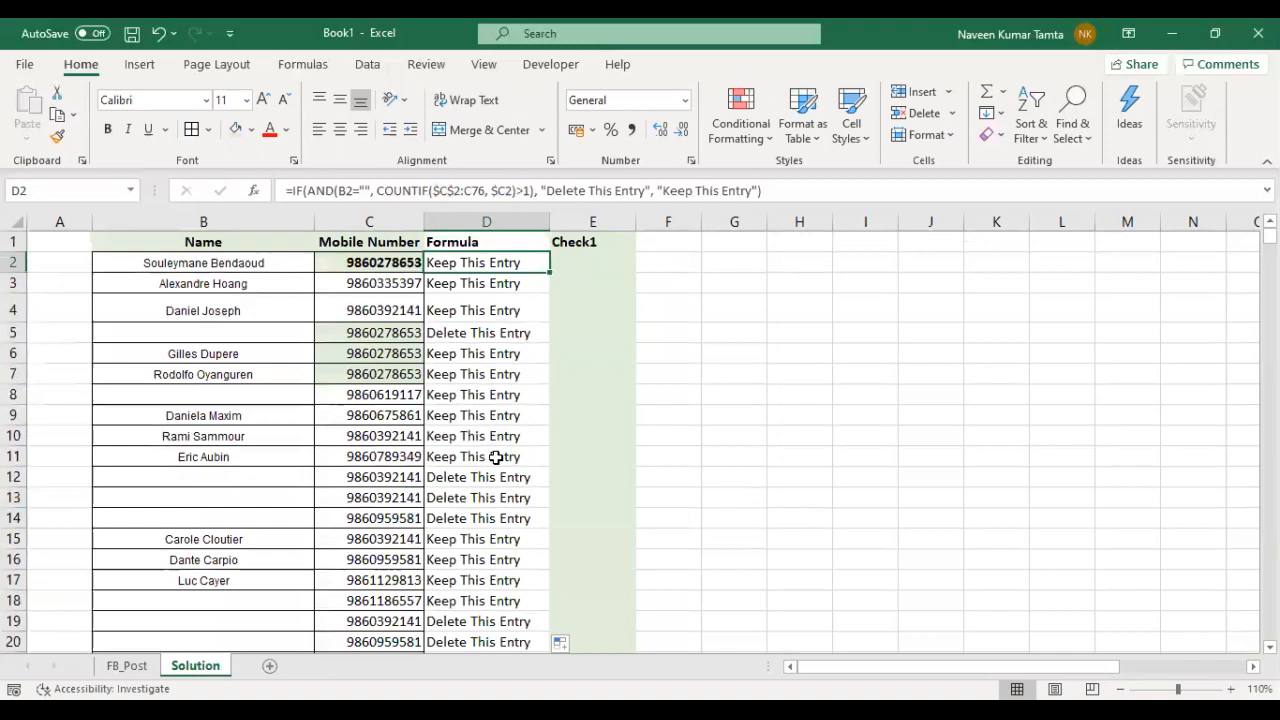
key("ctrl+shift+Down")
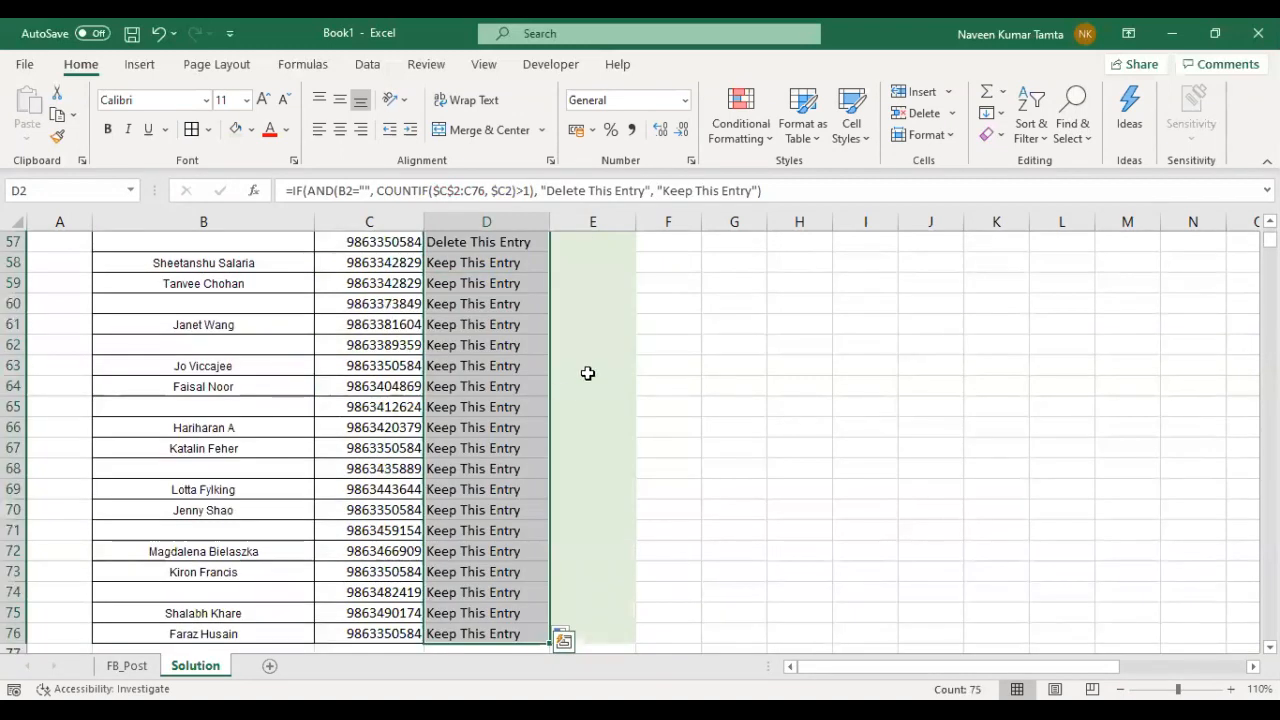
left_click(764, 143)
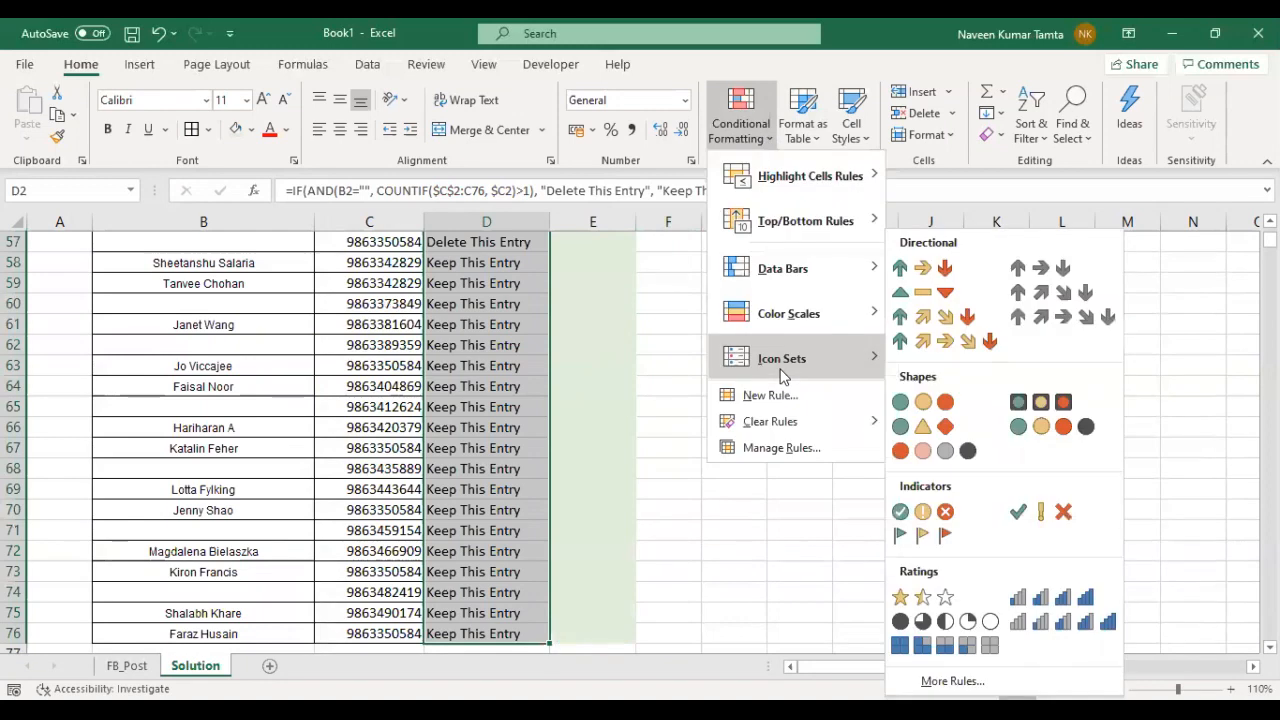
left_click(761, 451)
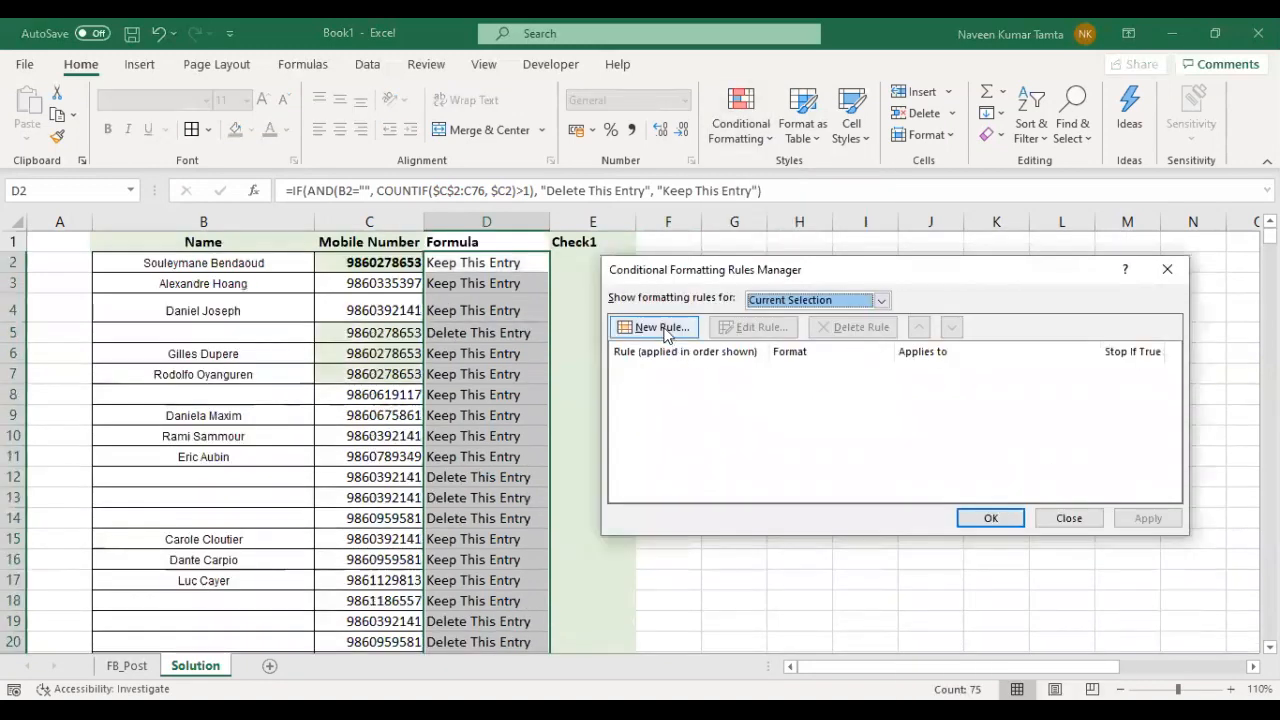
left_click(662, 330)
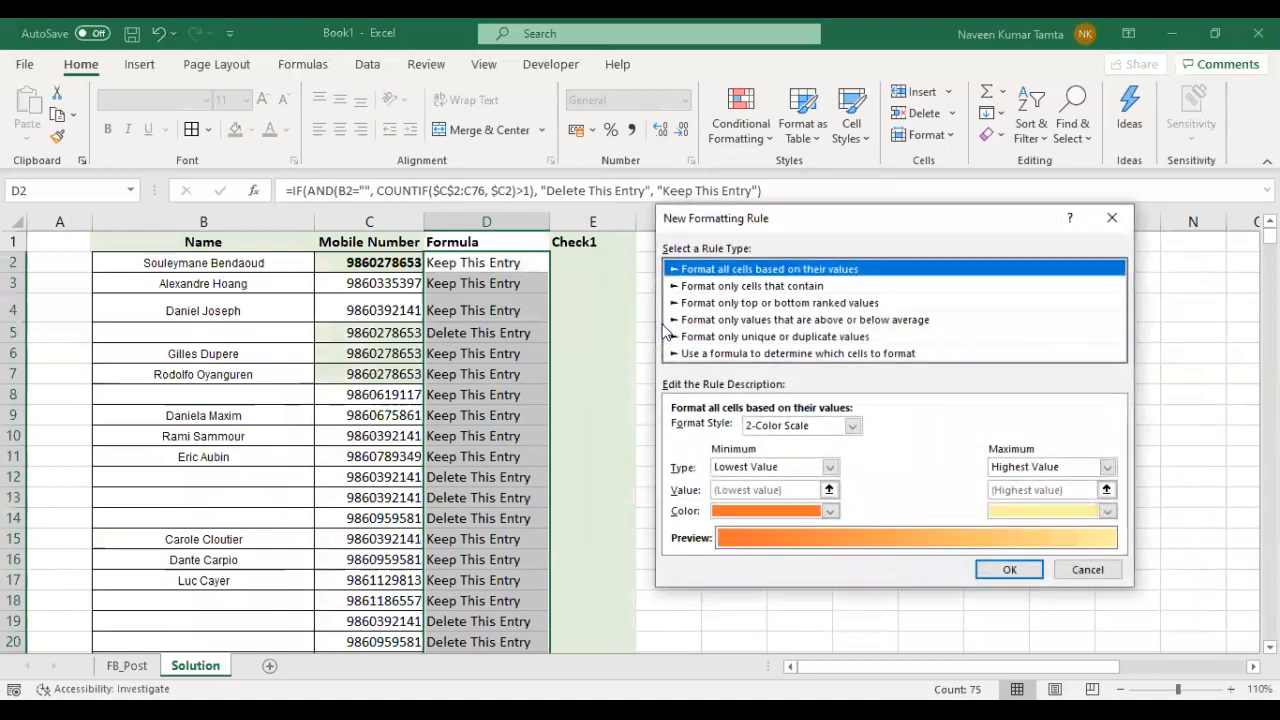
- Define the rule to format only cells with Specific Text containing D
left_click(745, 286)
left_click(700, 429)
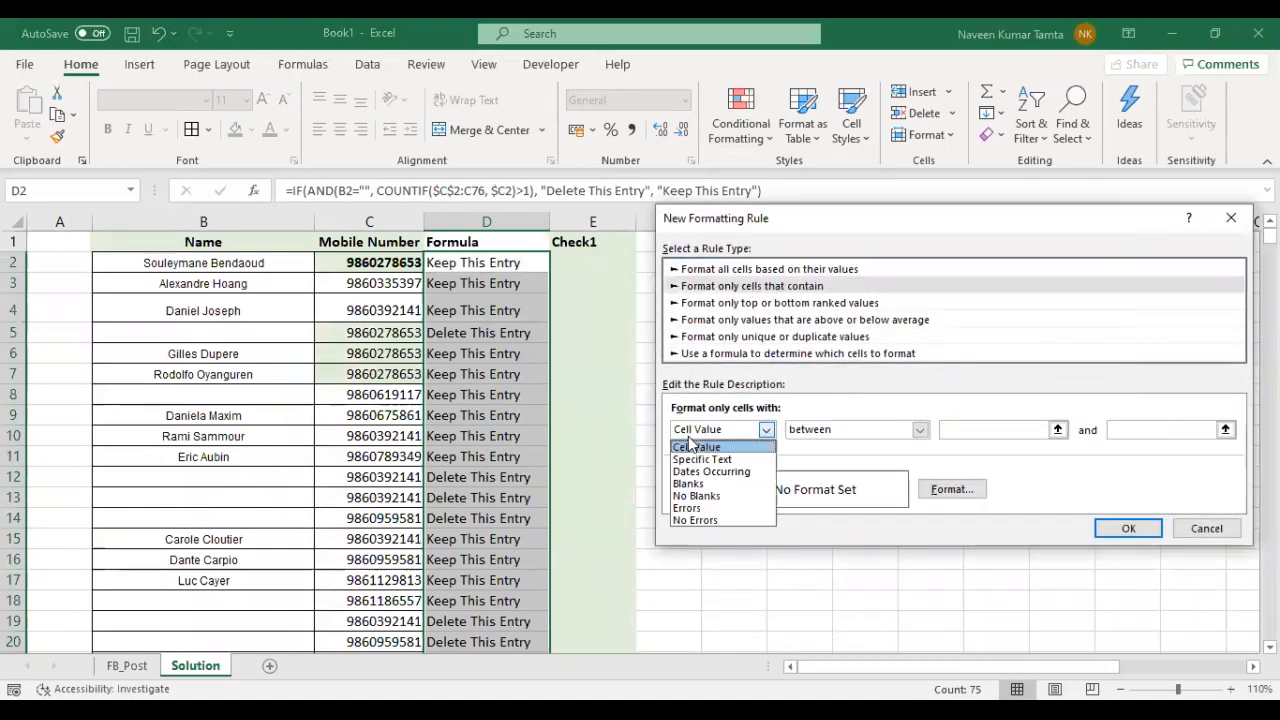
left_click(713, 460)
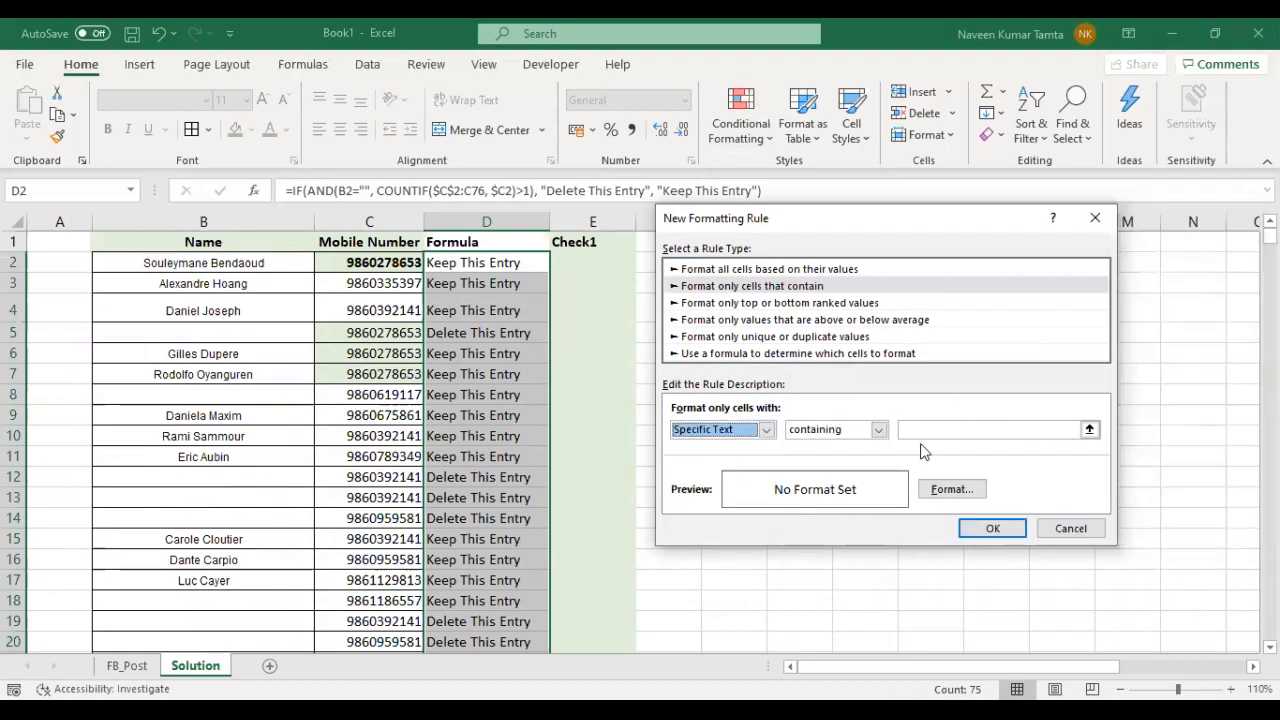
left_click(931, 430)
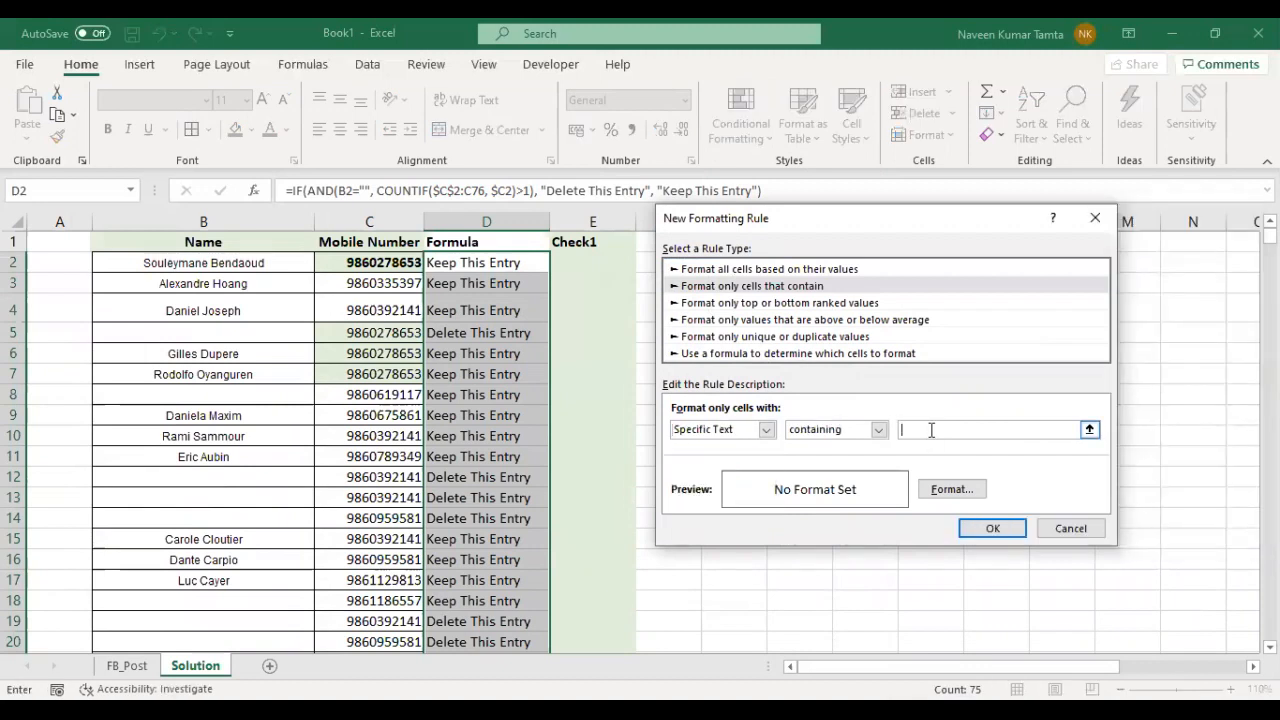
type("D")
- Give the rule a red fill with white font and apply it to the Formula column
left_click(952, 489)
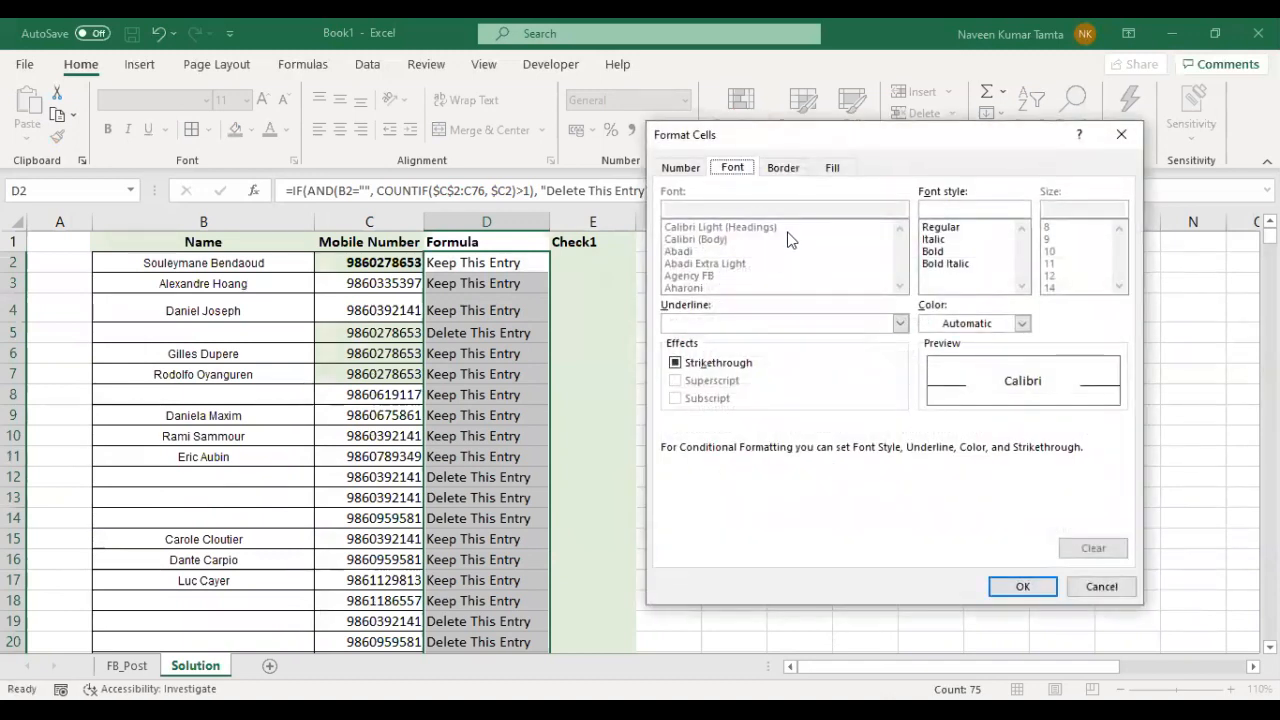
left_click(831, 167)
left_click(695, 352)
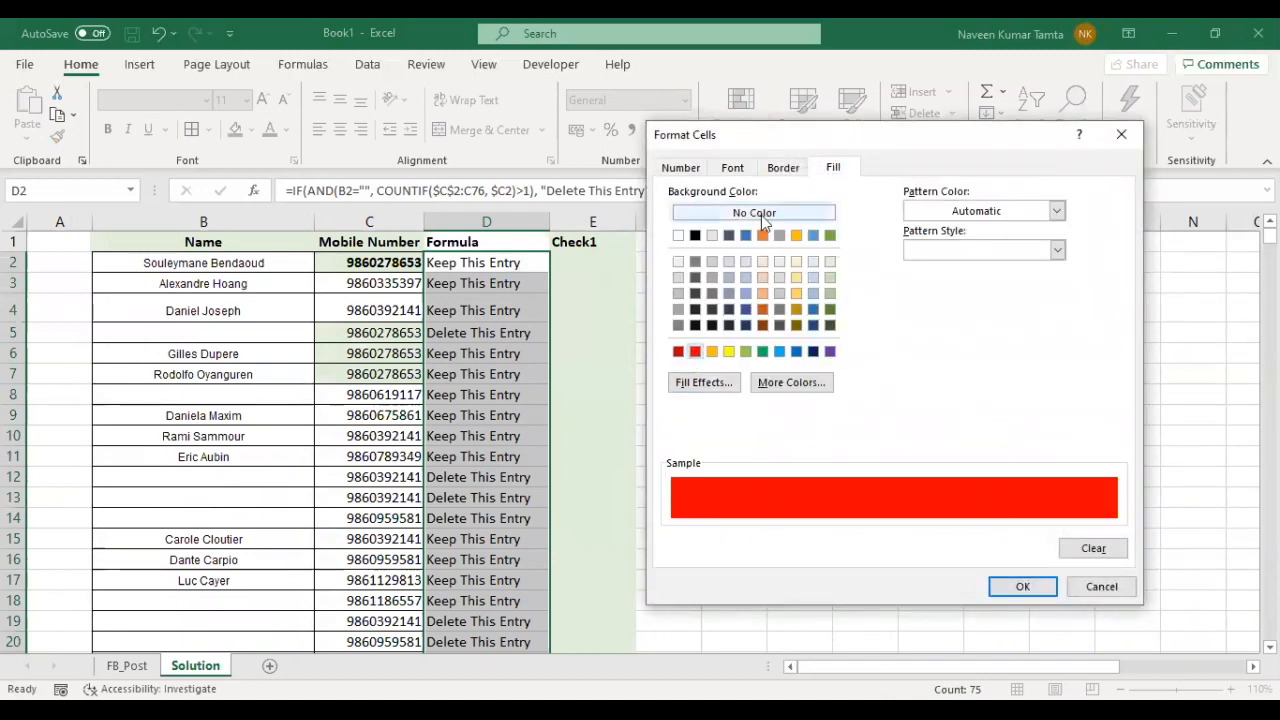
left_click(732, 167)
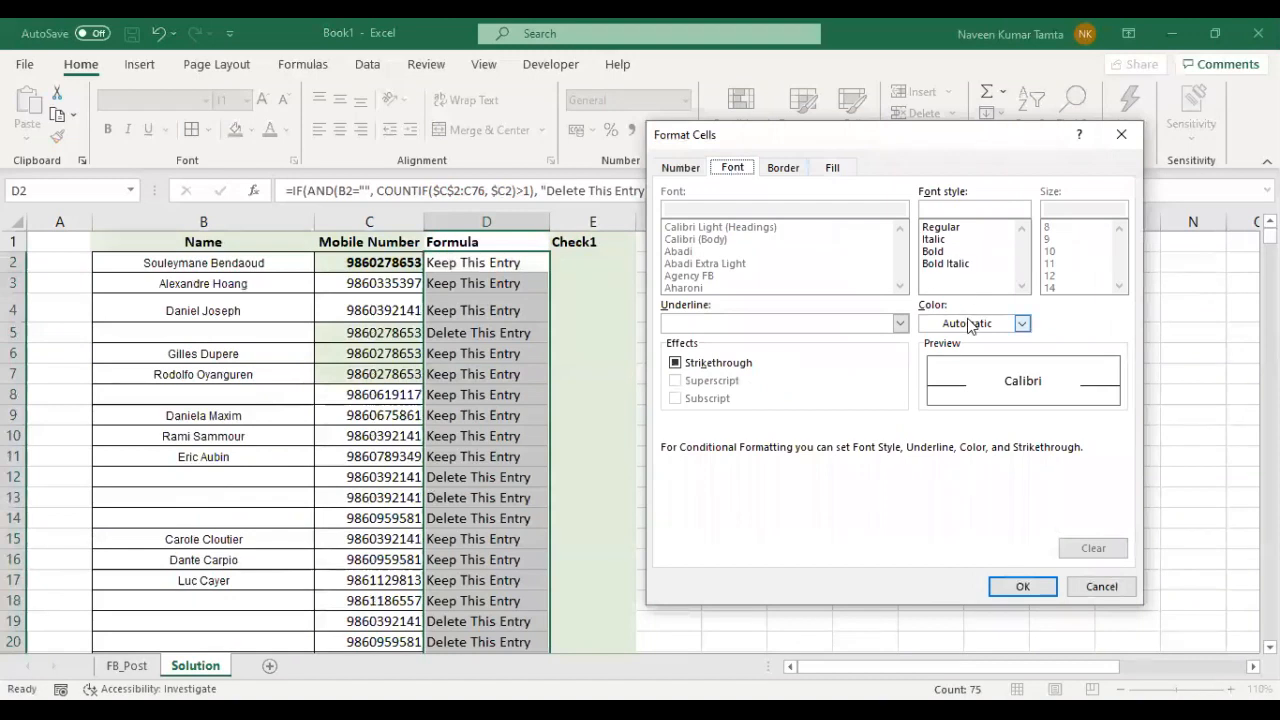
left_click(970, 324)
left_click(928, 400)
left_click(1022, 586)
left_click(992, 529)
left_click(986, 517)
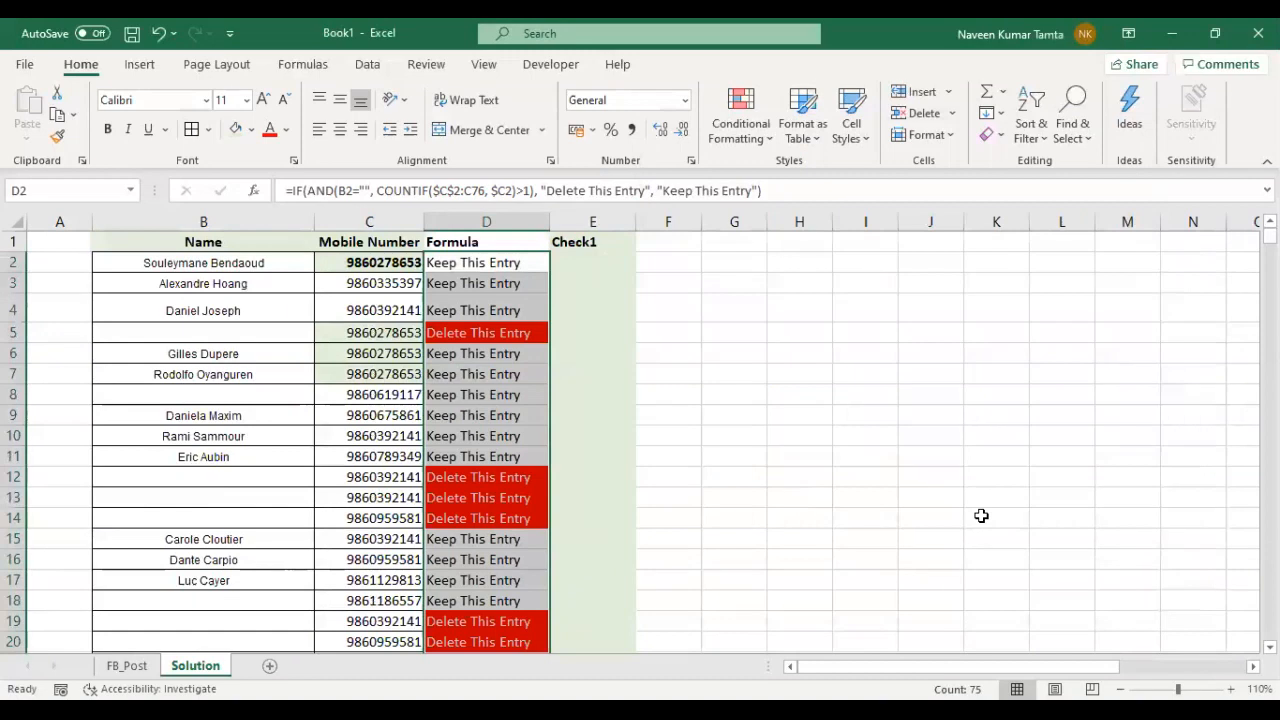
- Review the red delete flags down to row 36 against the names and mobile numbers beside them
key("Up")
key("Down")
key("Down")
key("Down")
key("Down")
key("Down")
key("Down")
key("Down")
key("Down")
key("Down")
key("Down")
key("Down")
key("Down")
key("Down")
key("Down")
key("Down")
key("Down")
key("Up")
key("Up")
key("Up")
key("Up")
key("Up")
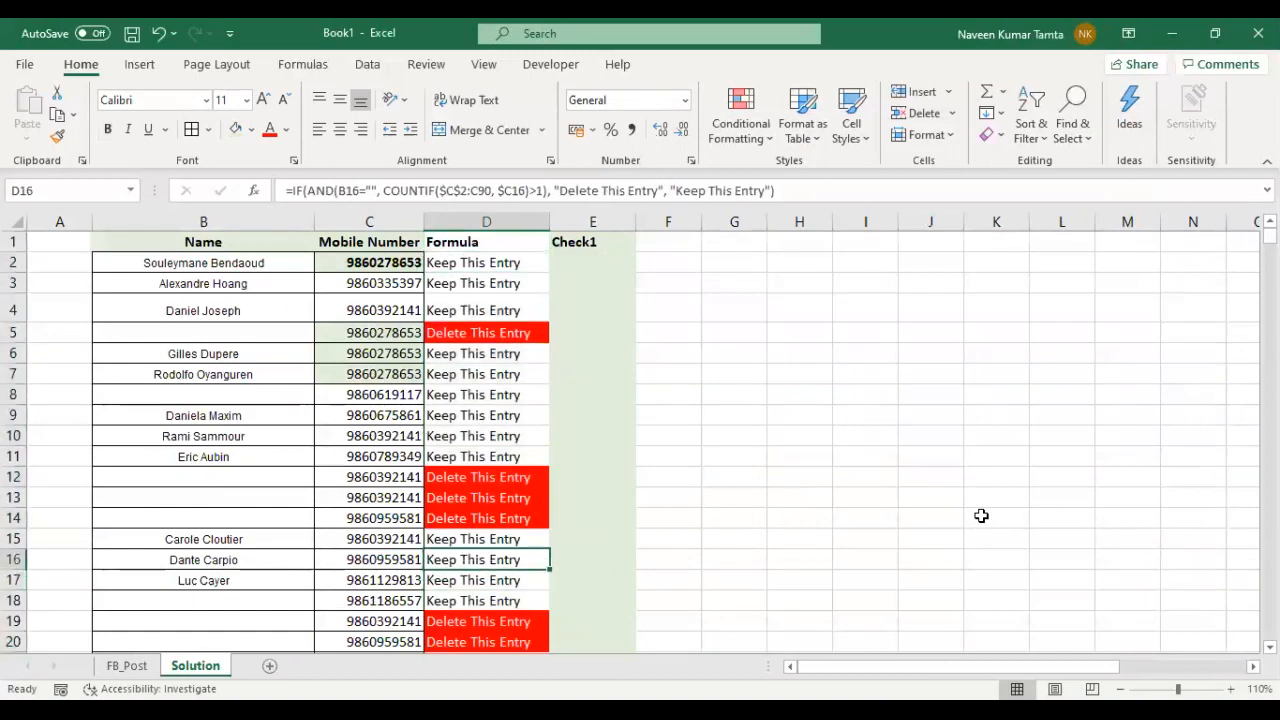
key("shift+Down")
key("shift+Down")
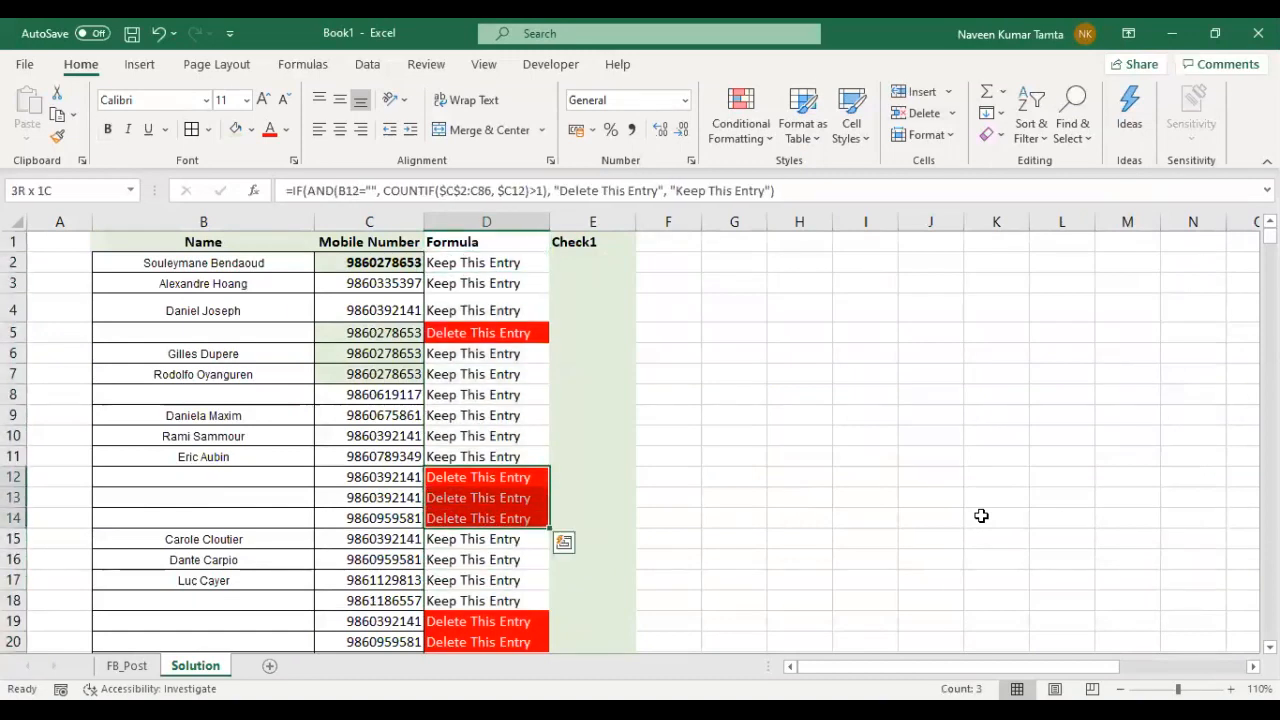
key("shift+Left")
key("shift+Left")
key("shift+Left")
key("Down")
key("Down")
key("Down")
key("Down")
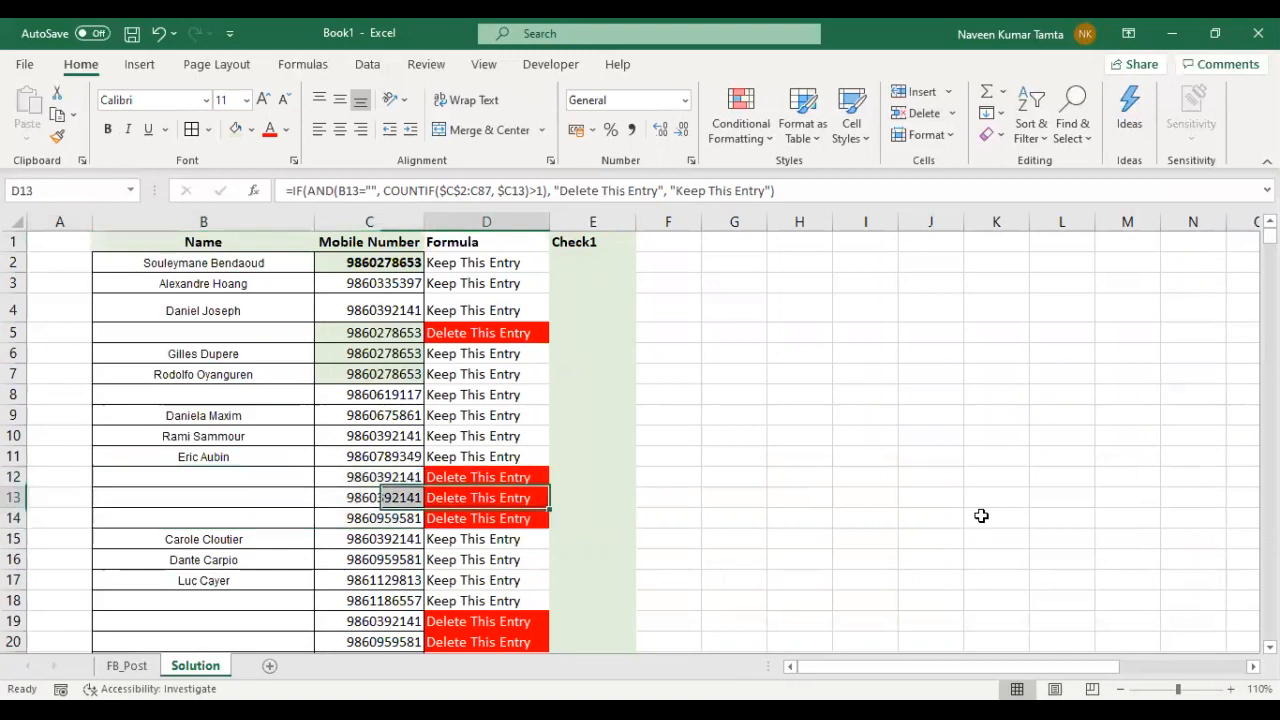
key("Down")
key("Down")
key("Down")
key("Down")
key("Down")
key("Down")
key("Down")
key("Down")
key("Down")
key("Down")
key("Down")
key("Down")
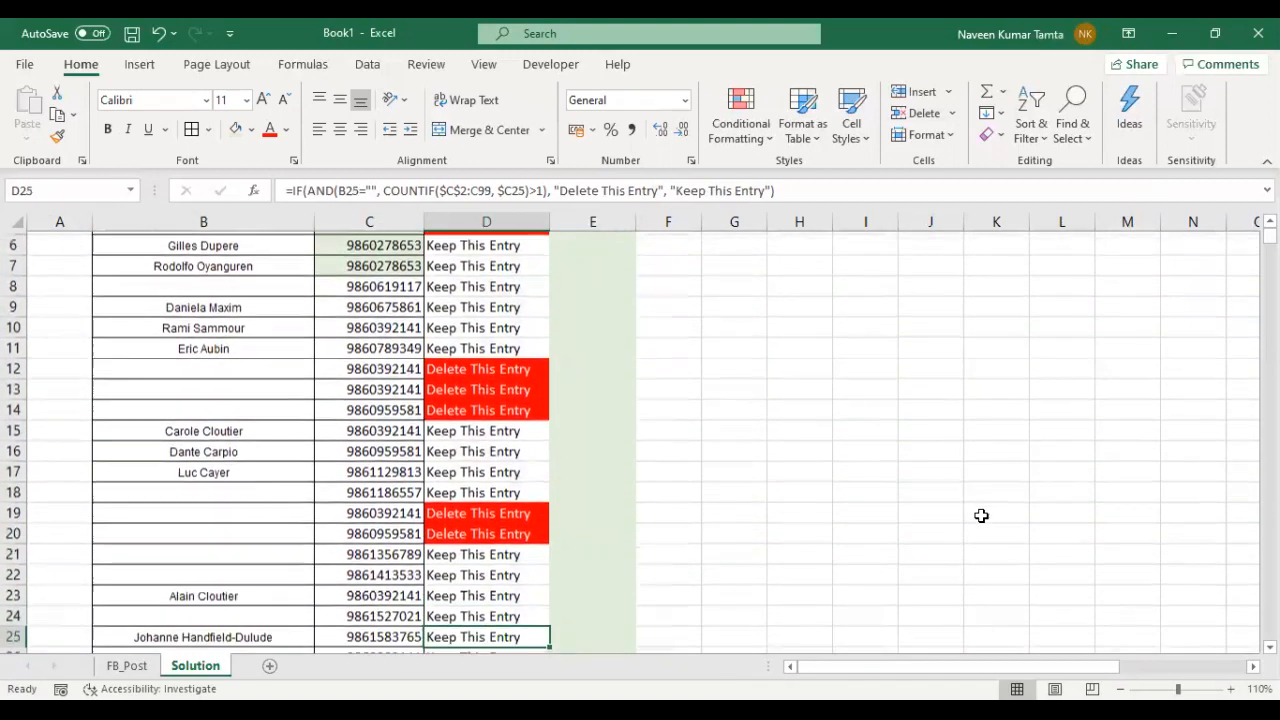
key("Down")
key("Down")
key("Down")
key("Down")
key("Down")
key("Down")
key("Down")
key("Down")
key("Down")
key("Down")
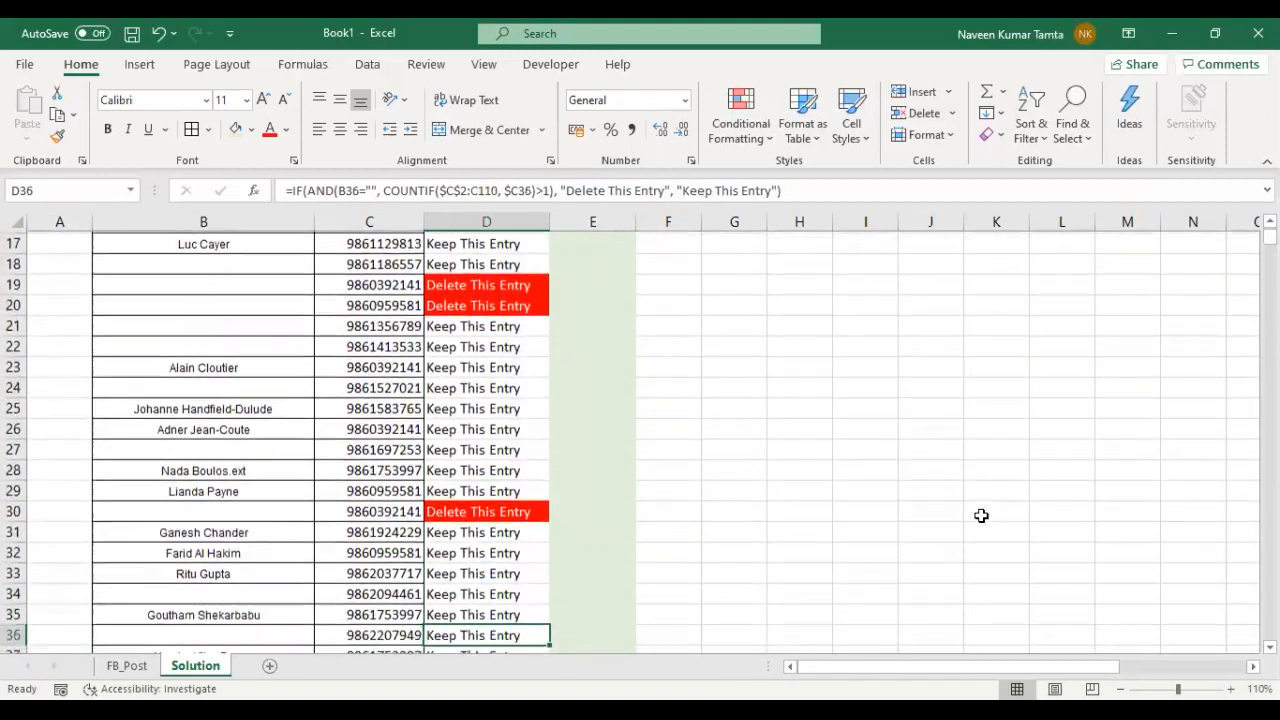
- Compare the delete flag in row 5 with that row's Name and Mobile Number cells
key("ctrl+Up")
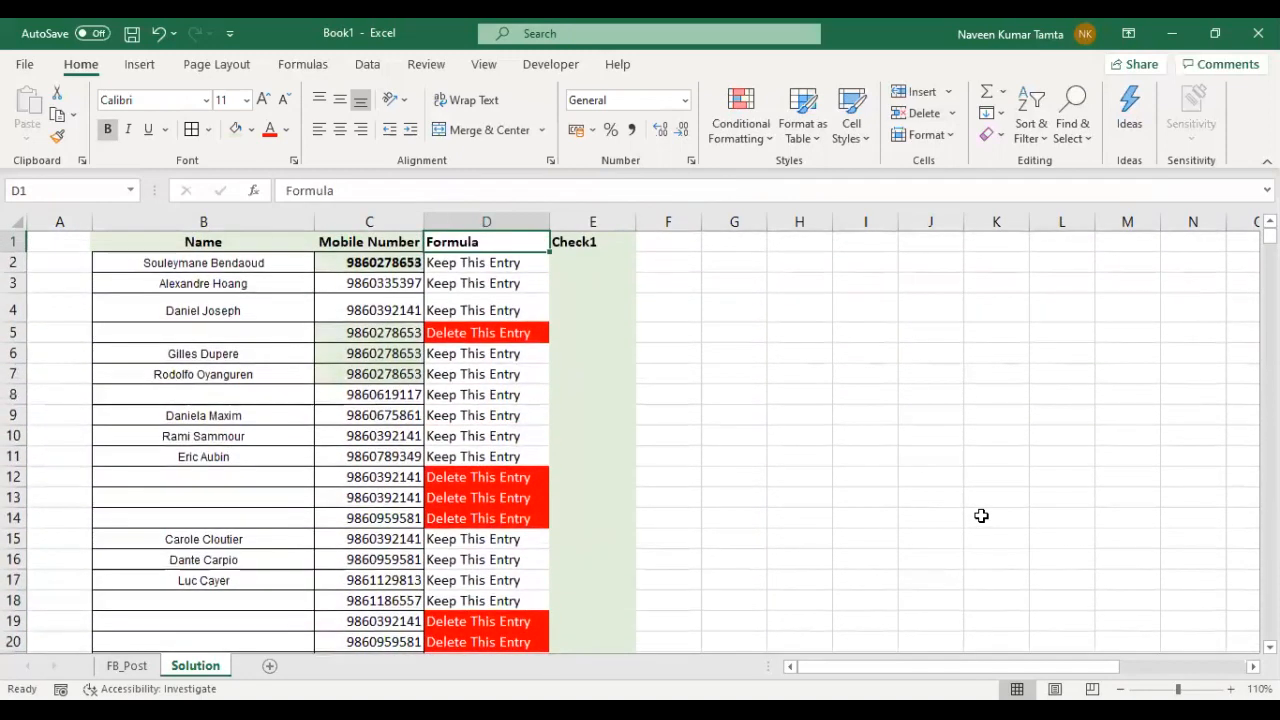
key("Down")
key("Down")
key("Down")
key("Down")
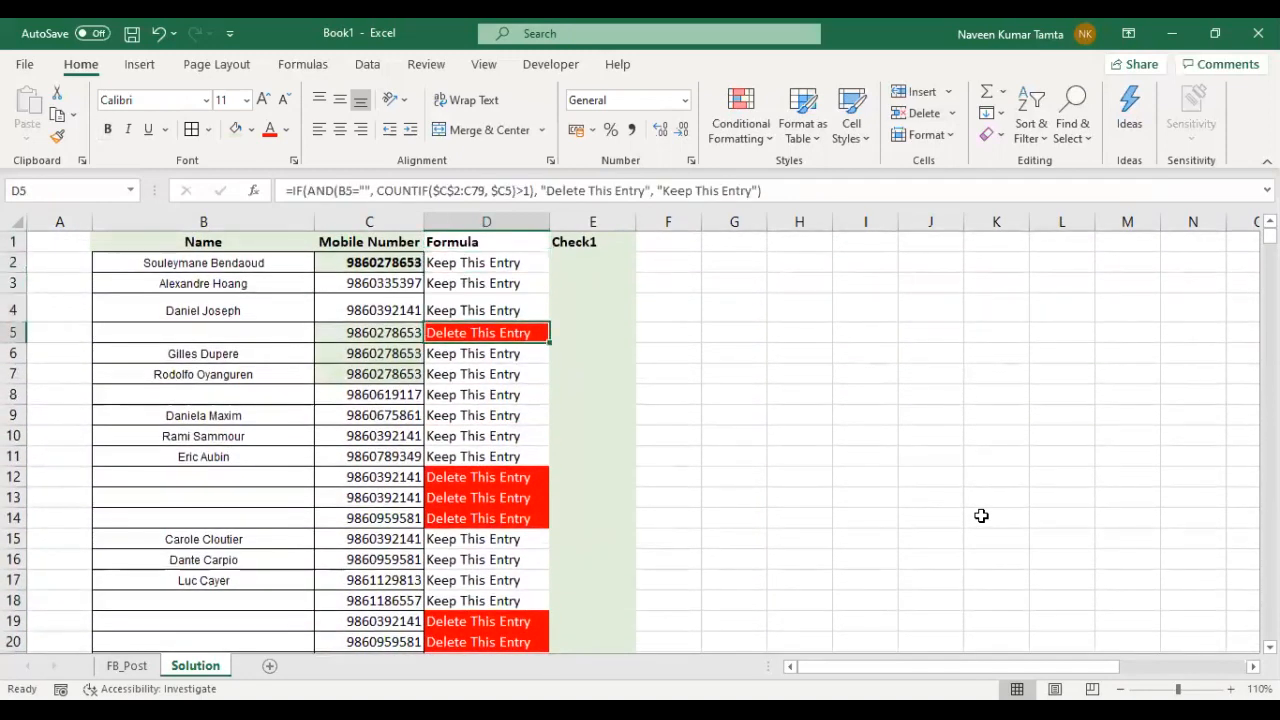
key("Left")
key("Left")
key("Left")
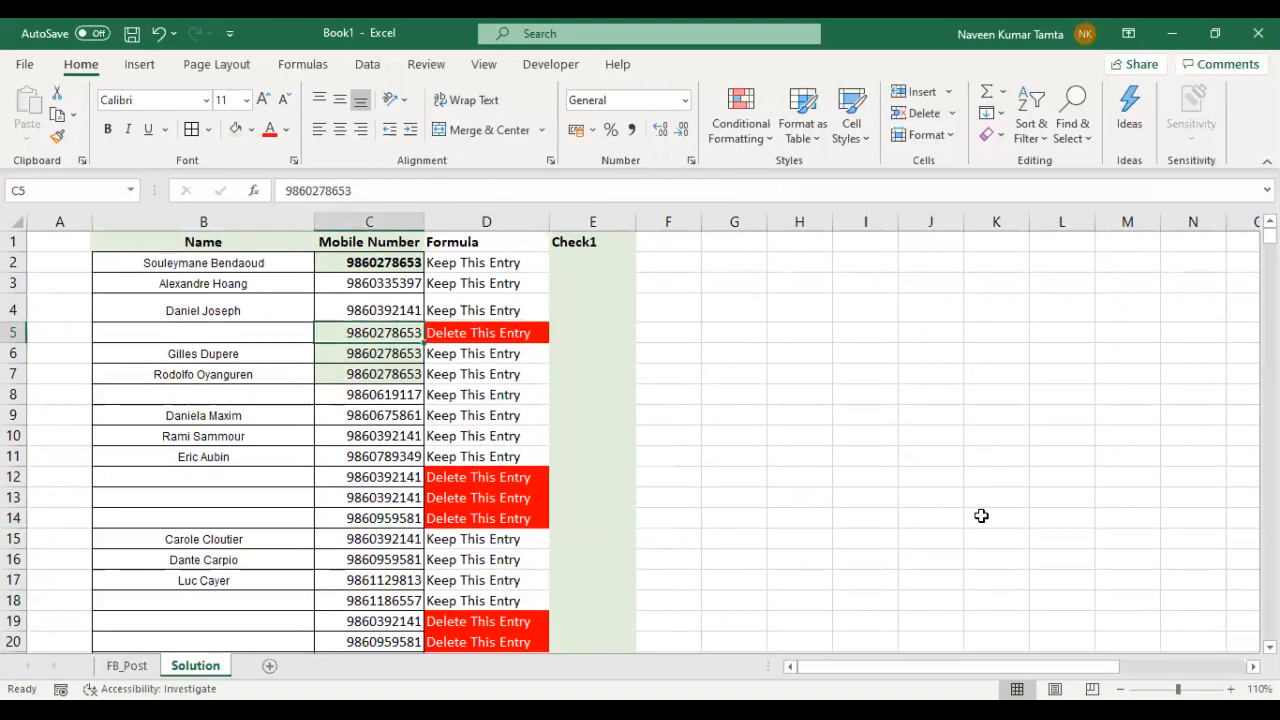
- Copy the Check1 header from E1 to F1 and change the copy to Check2
key("Right")
key("Right")
key("Right")
key("Right")
key("Up")
key("Up")
key("Up")
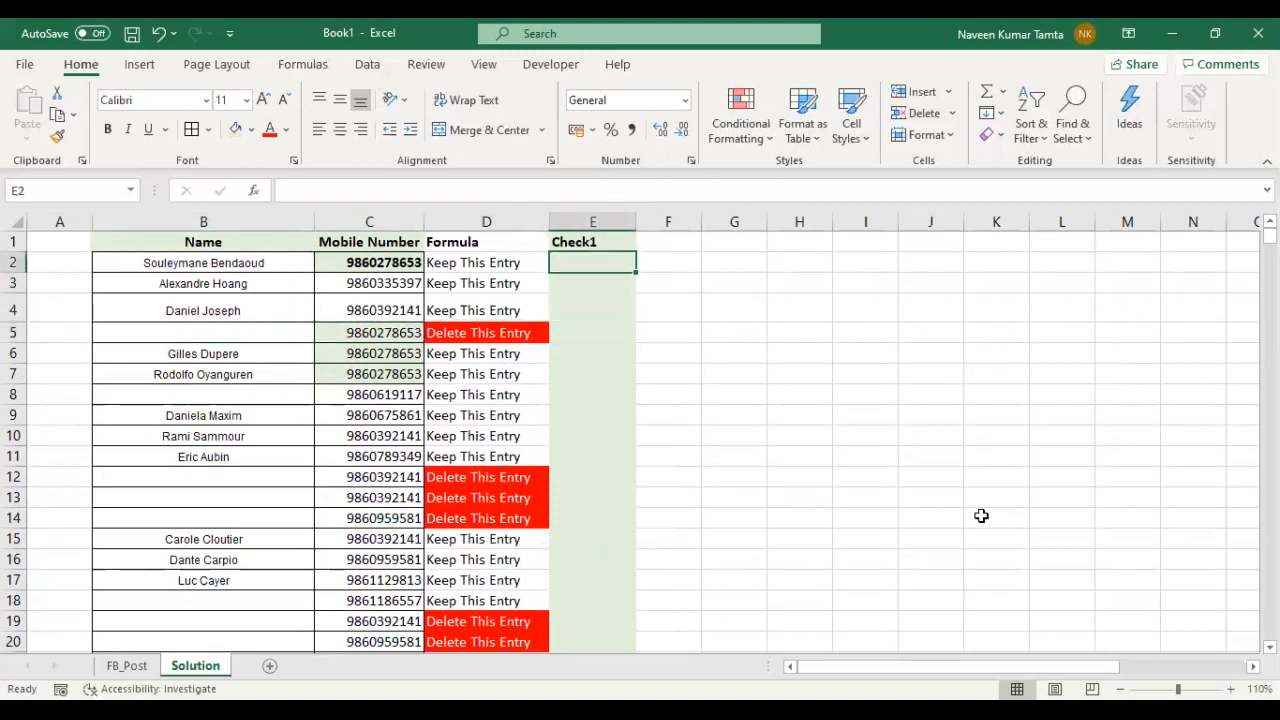
key("Up")
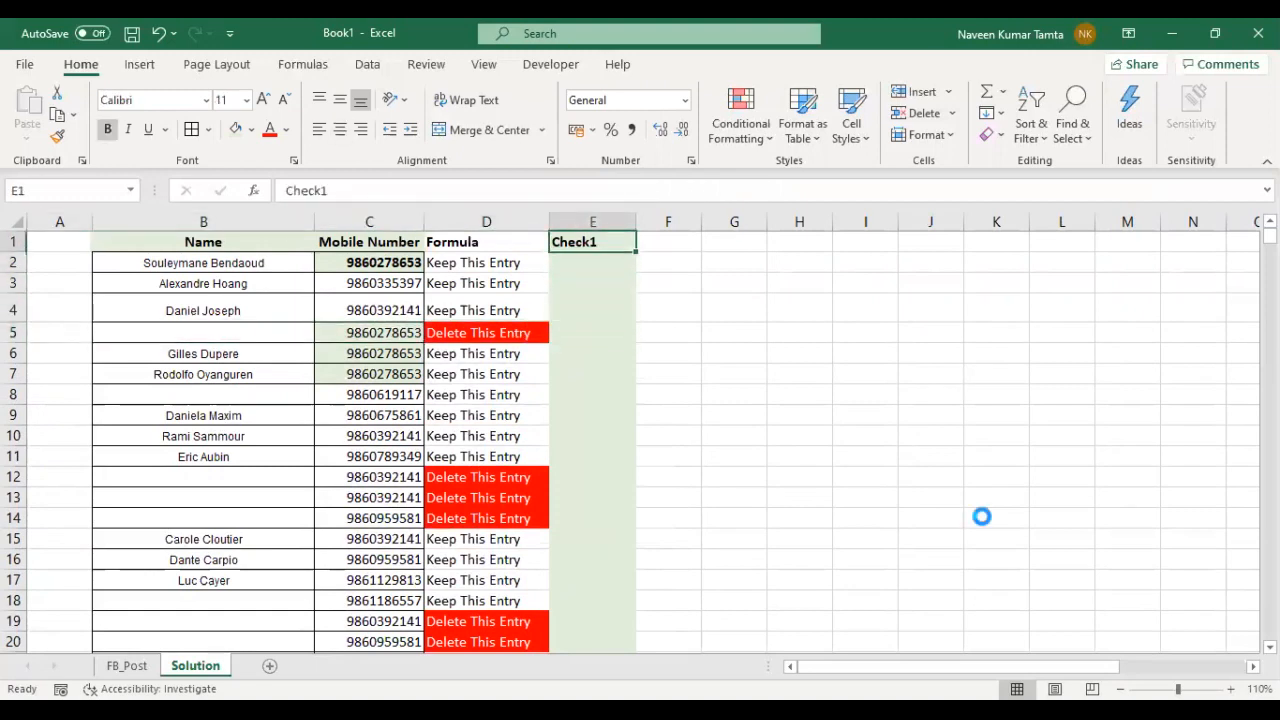
key("ctrl+c")
key("Right")
key("Return")
key("F2")
key("Left")
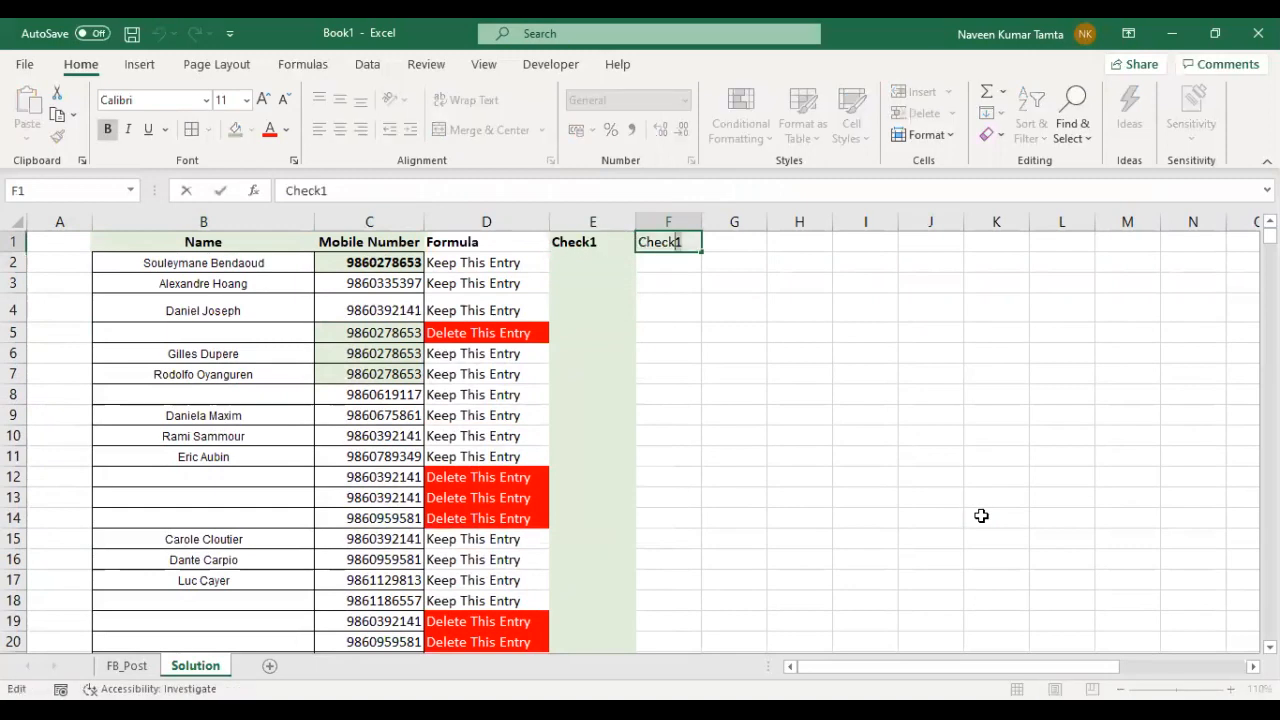
key("Delete")
type("2")
key("Return")
- Enter the formula =IF(B2="", 1, "") in E2 to mark rows whose Name cell is blank
key("Left")
type("=")
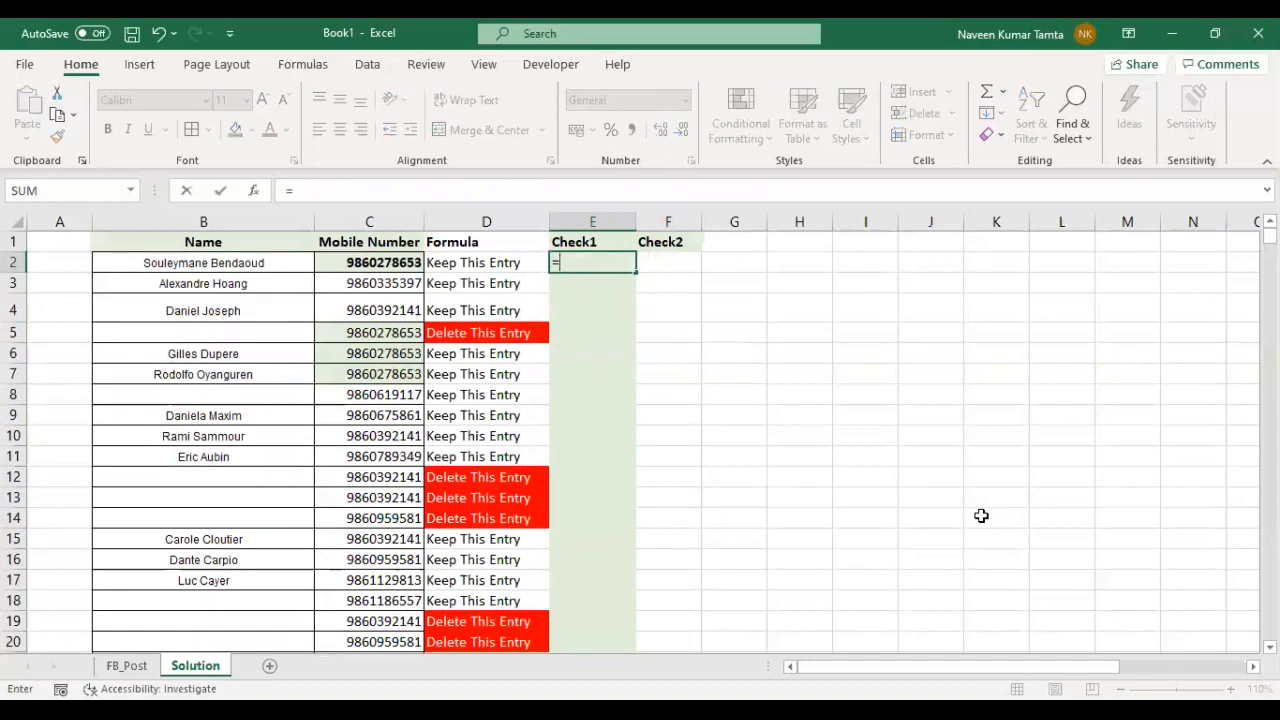
type("ifr")
key("BackSpace")
key("Tab")
key("Left")
key("Left")
key("Left")
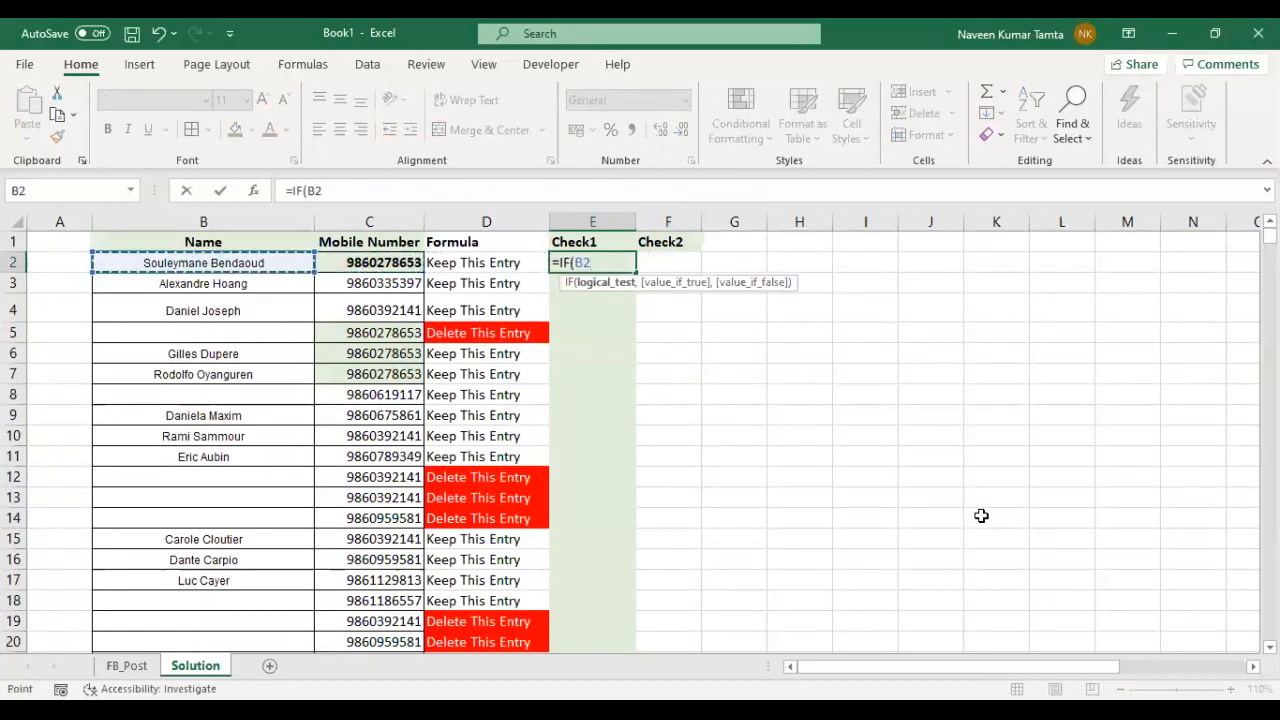
type("=\"\"")
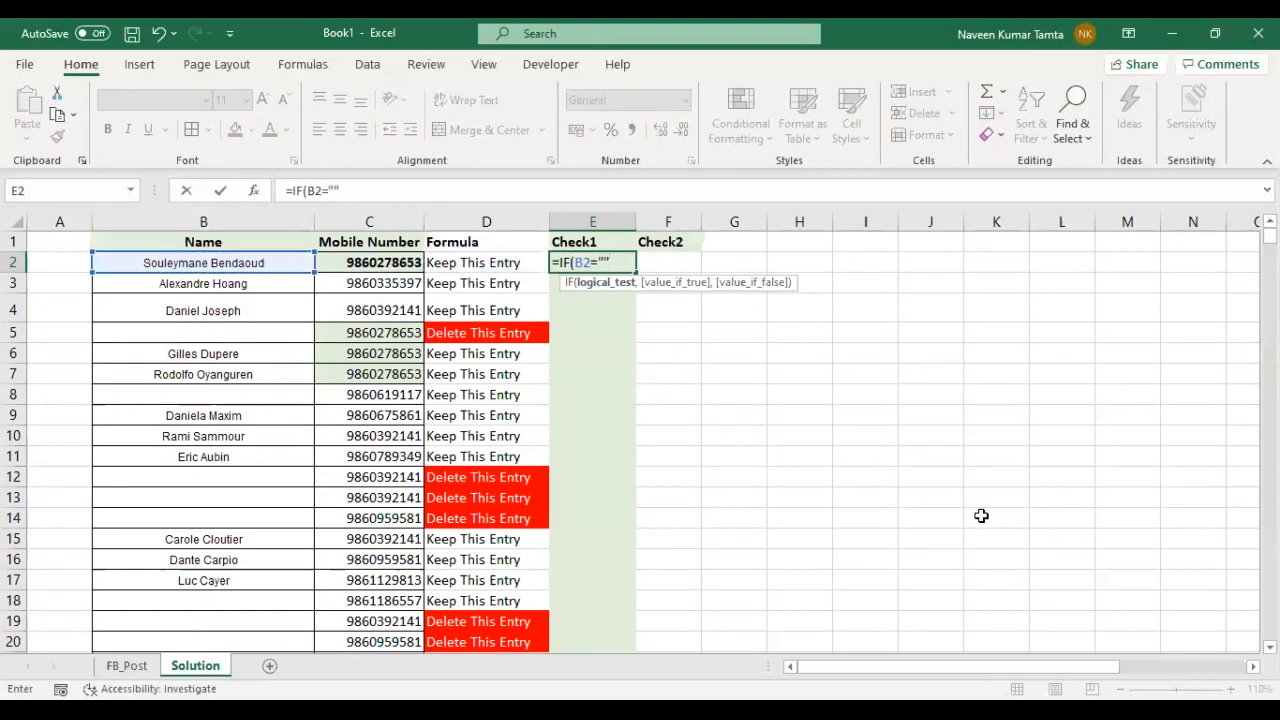
type(", 1")
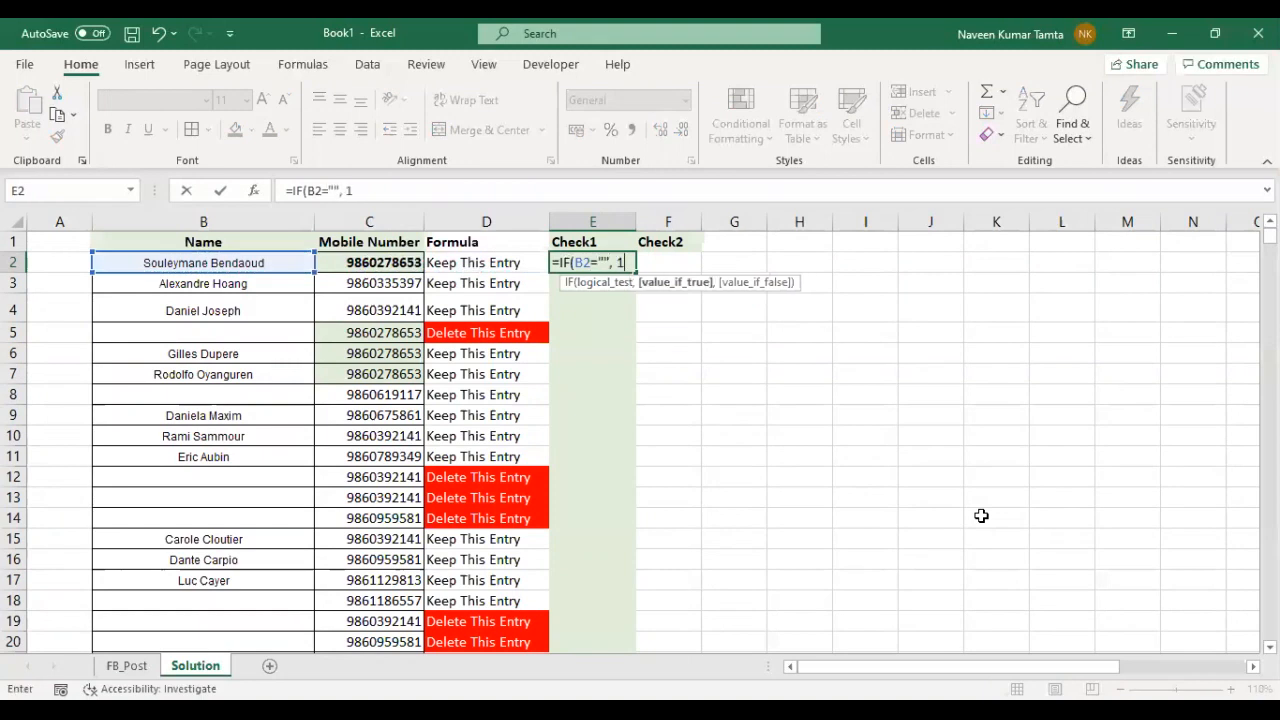
type(", \"\"")
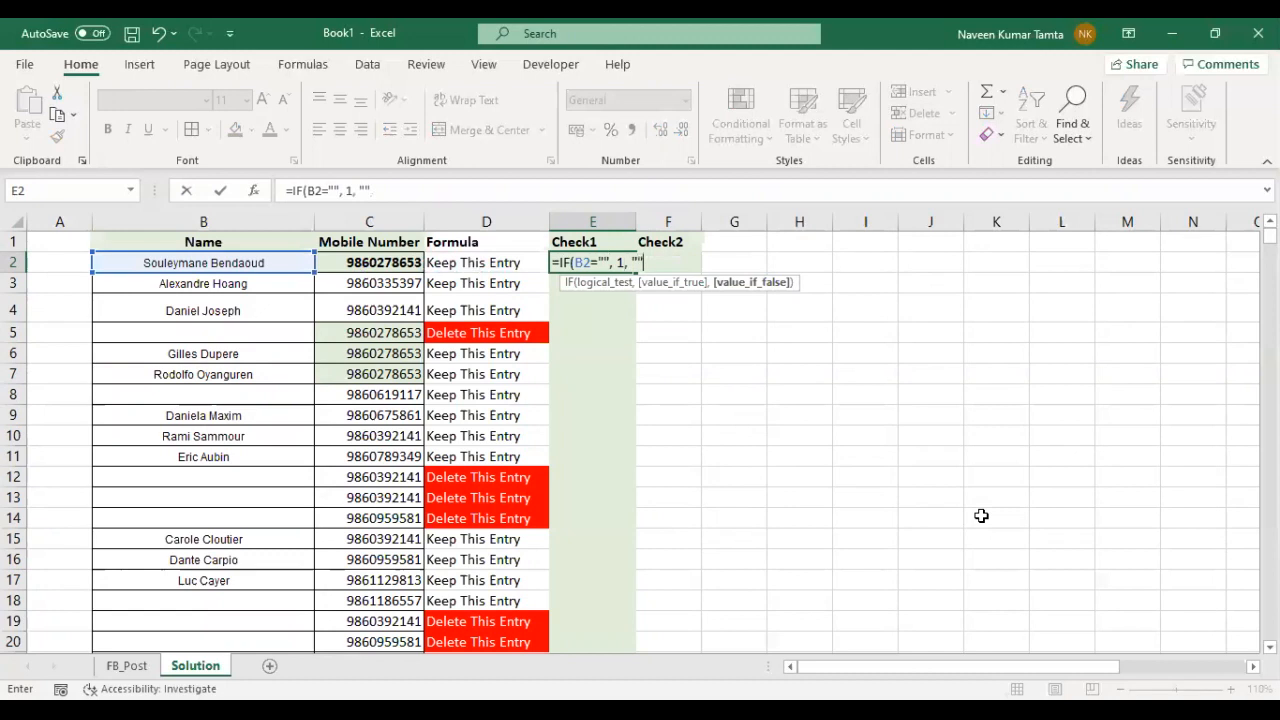
type(")")
key("Return")
- Fill the Check1 formula from E2 down to row 76
key("Up")
key("Left")
key("Left")
key("Left")
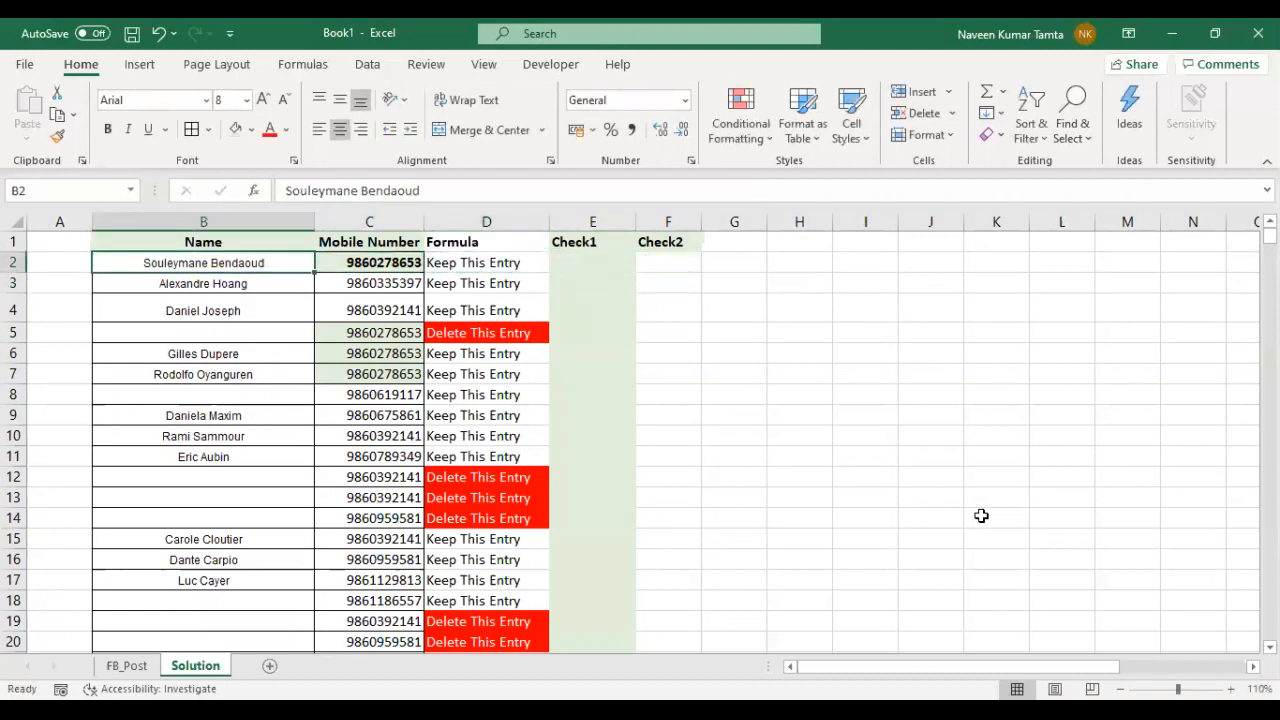
key("Right")
key("Right")
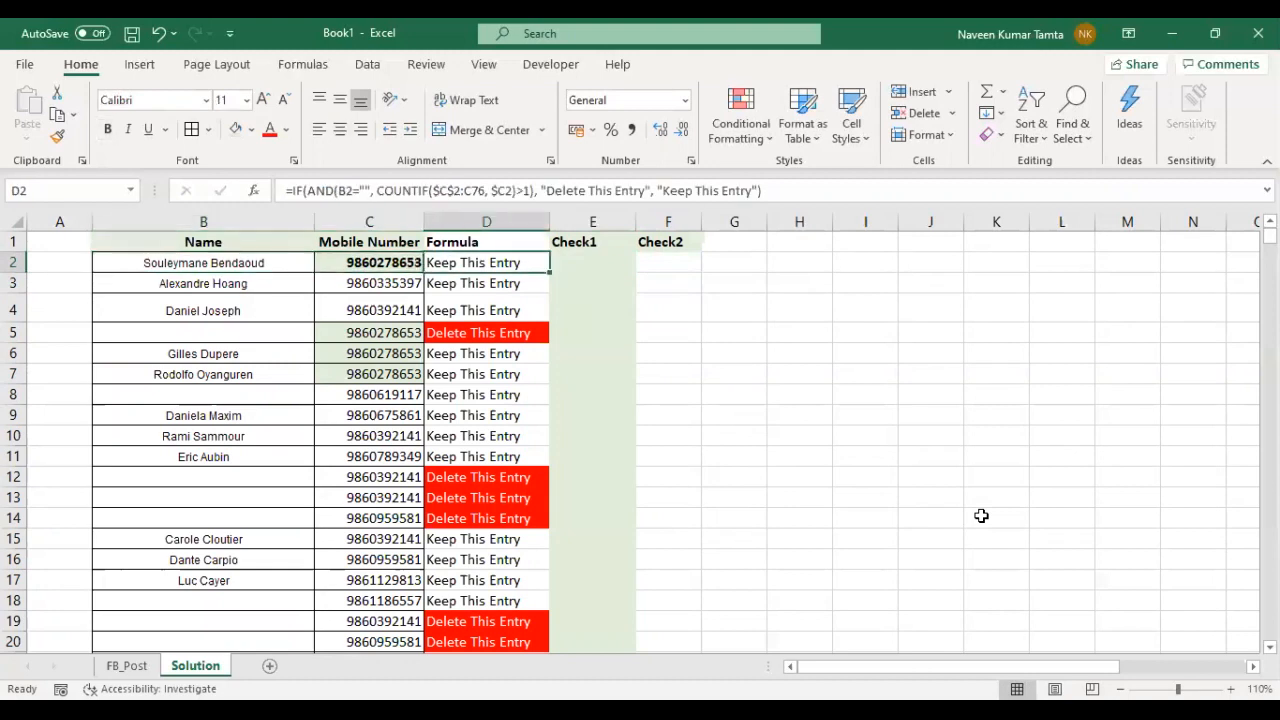
key("Right")
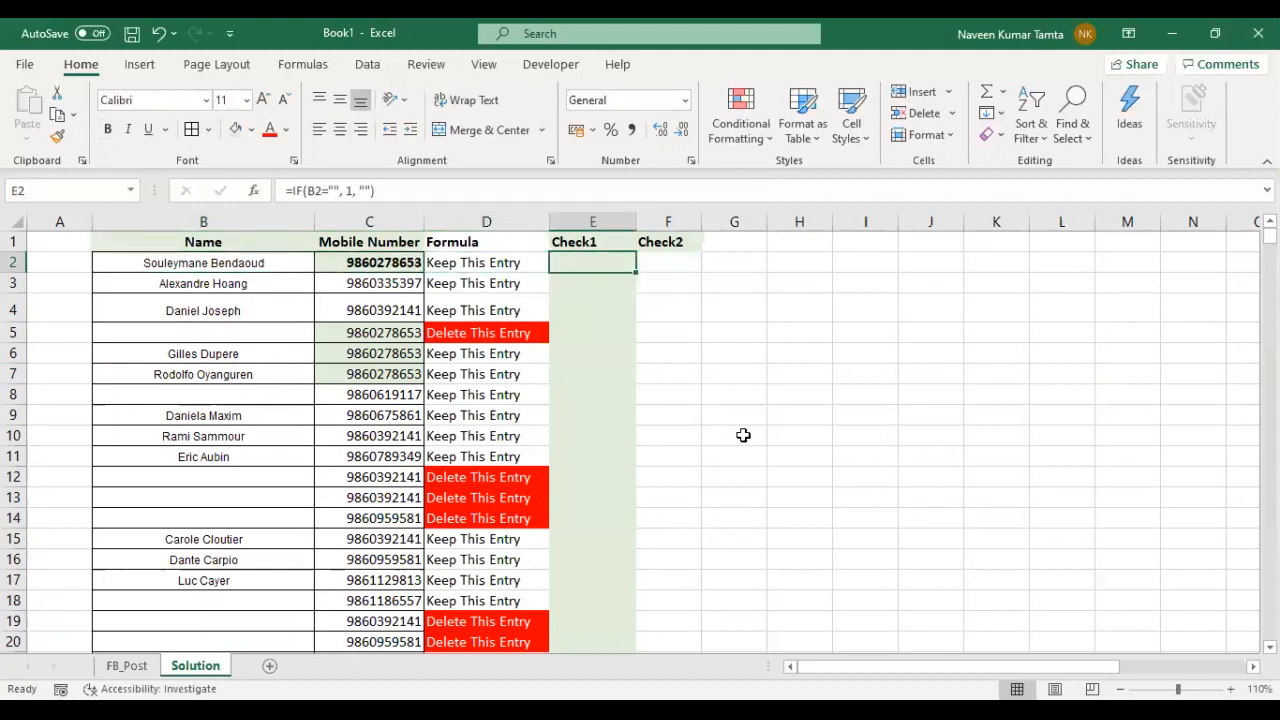
left_click_drag(638, 268, 594, 597)
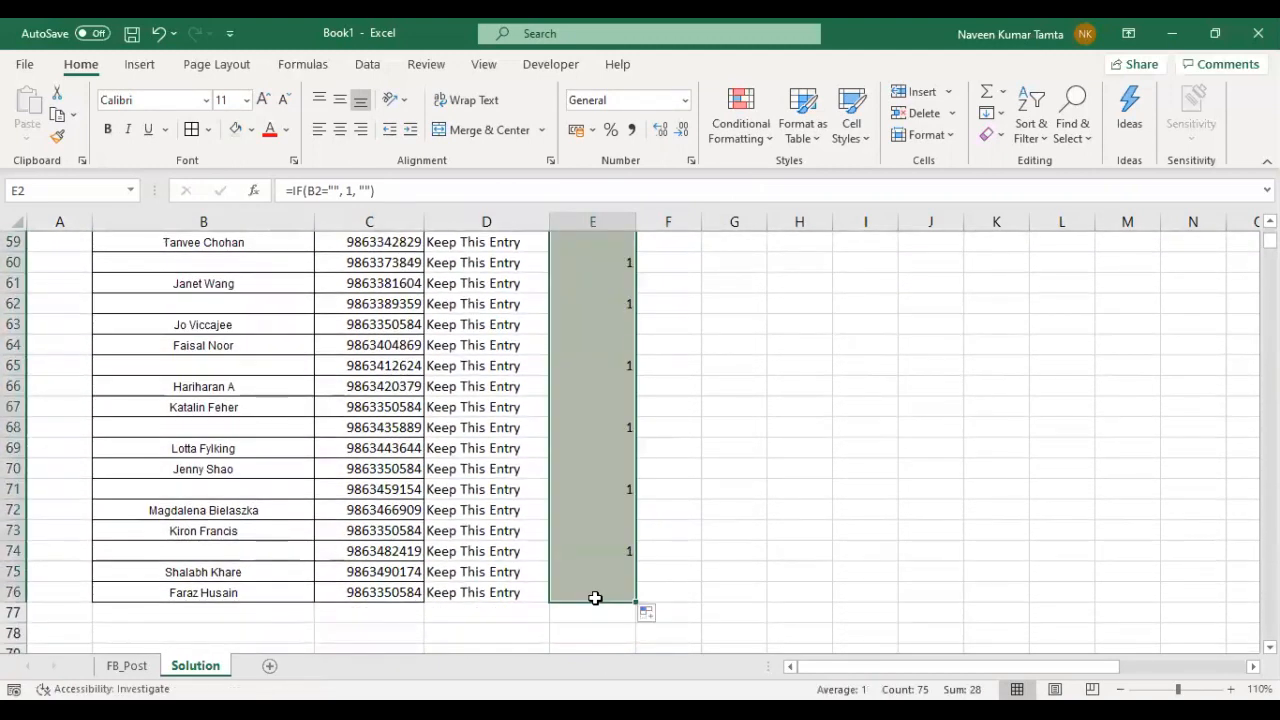
key("ctrl+Up")
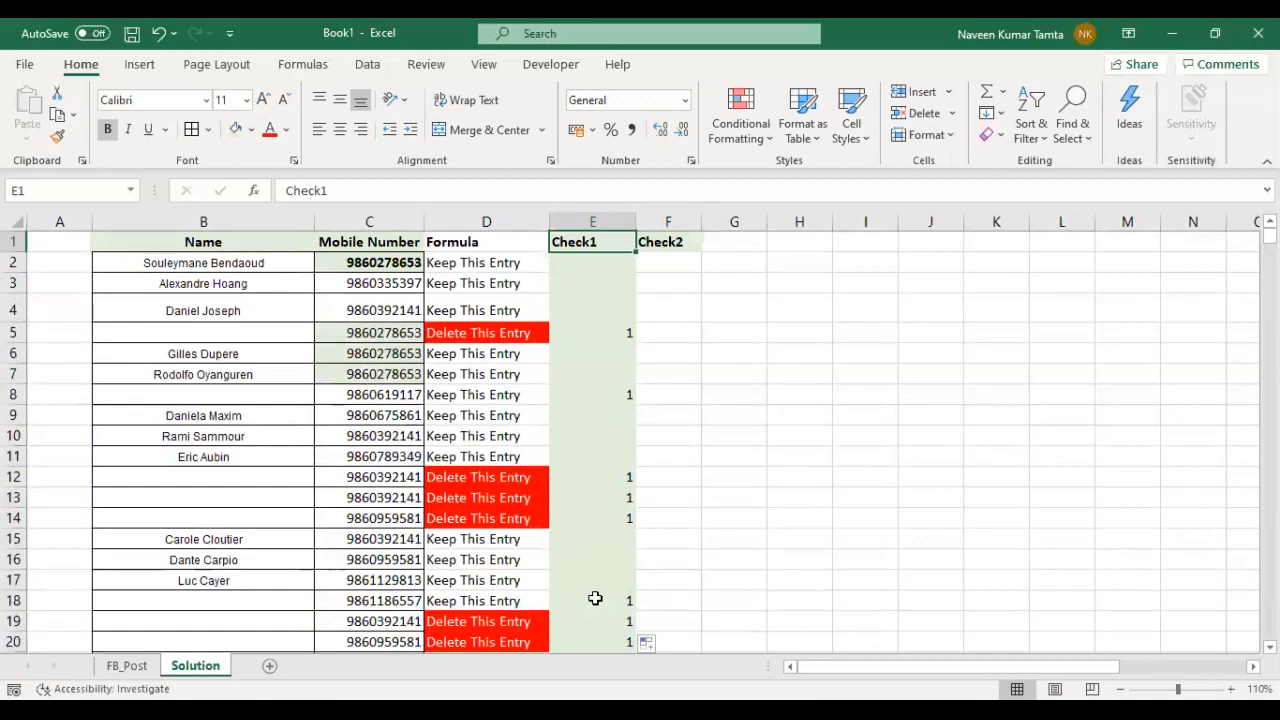
key("Down")
key("Down")
key("Down")
key("Down")
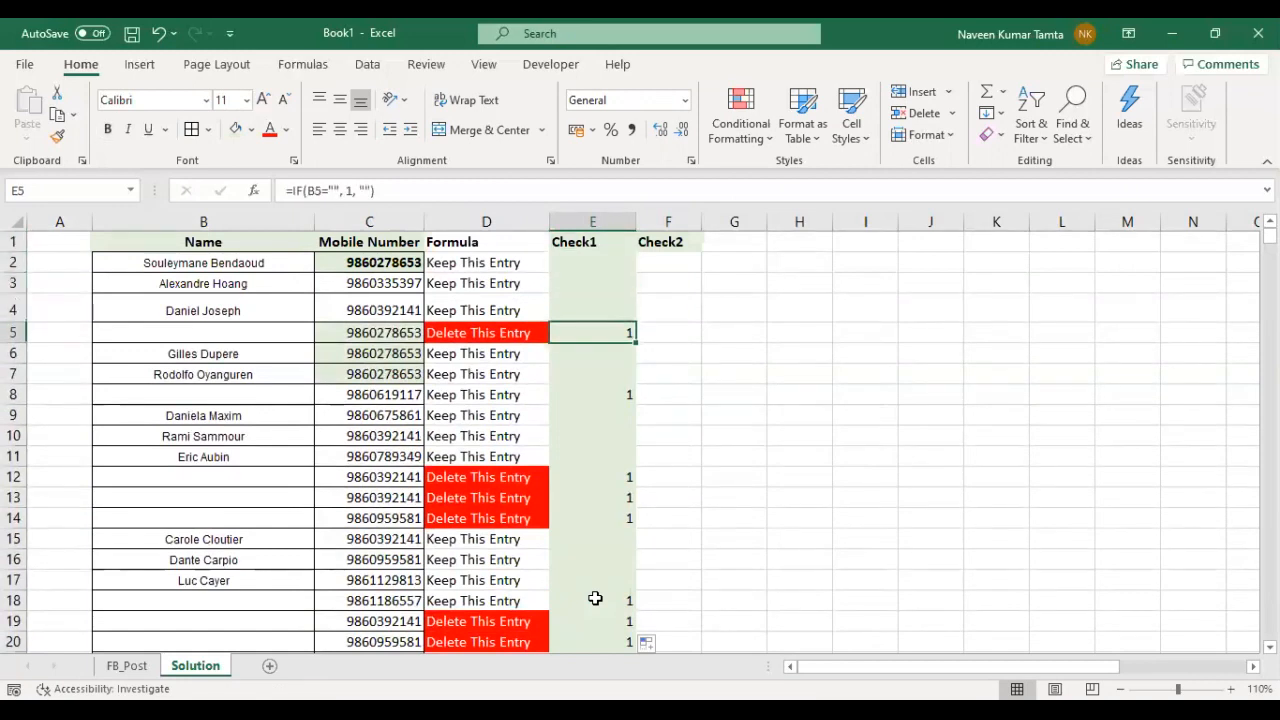
key("Up")
key("Up")
key("Up")
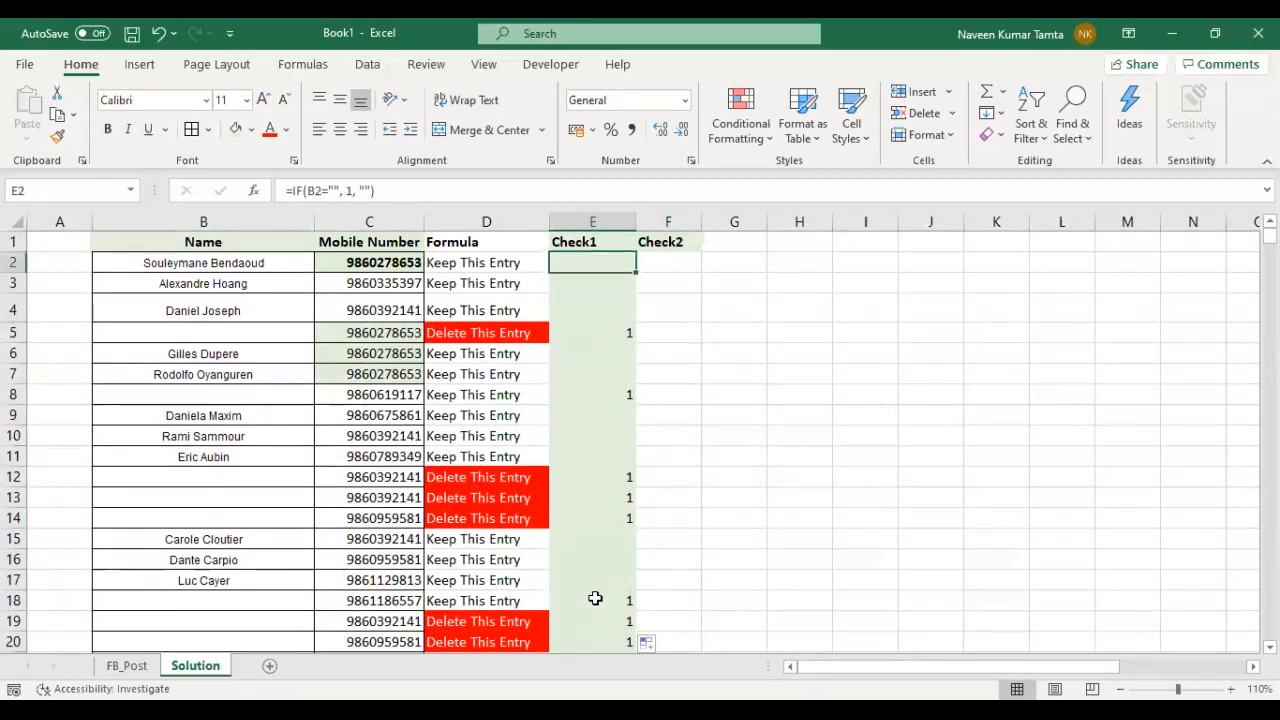
- Start a COUNTIF formula in F2 over the mobile numbers, using the range $C$2:C76
key("Right")
key("F2")
type("=")
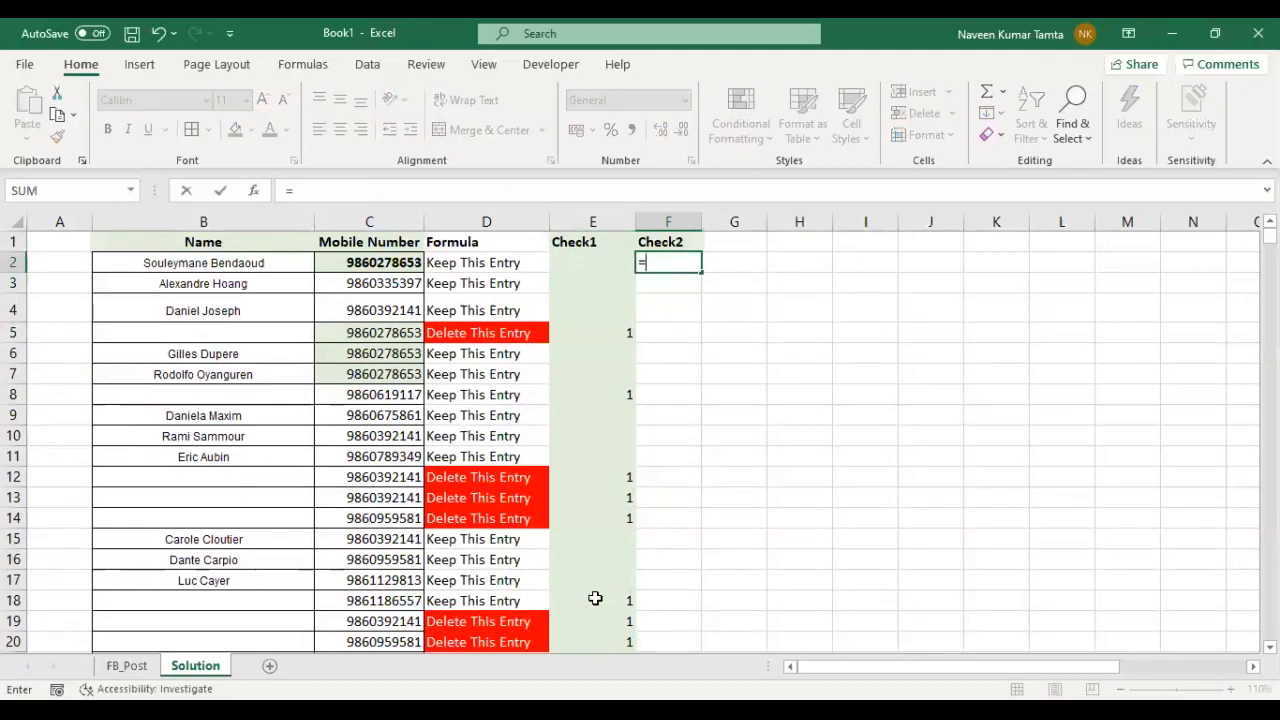
type("COUNTIF(")
key("Left")
key("Left")
key("Left")
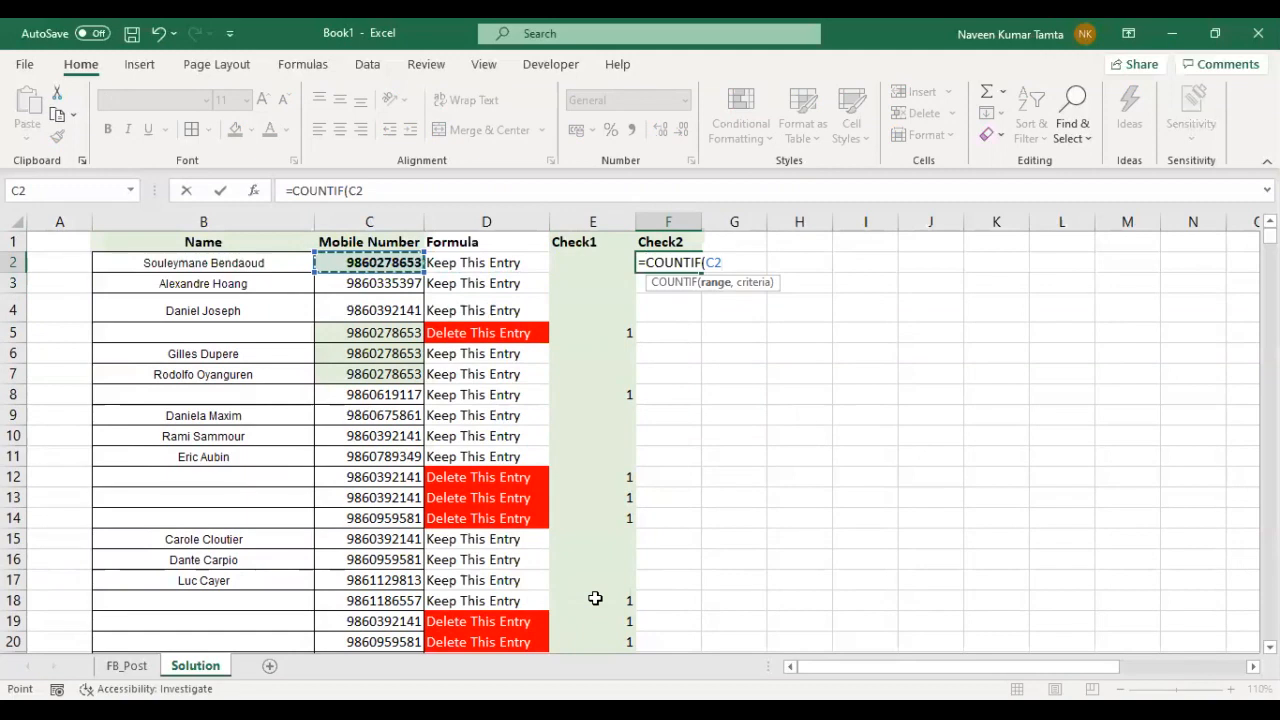
key("ctrl+shift+Down")
left_click(348, 190)
key("F4")
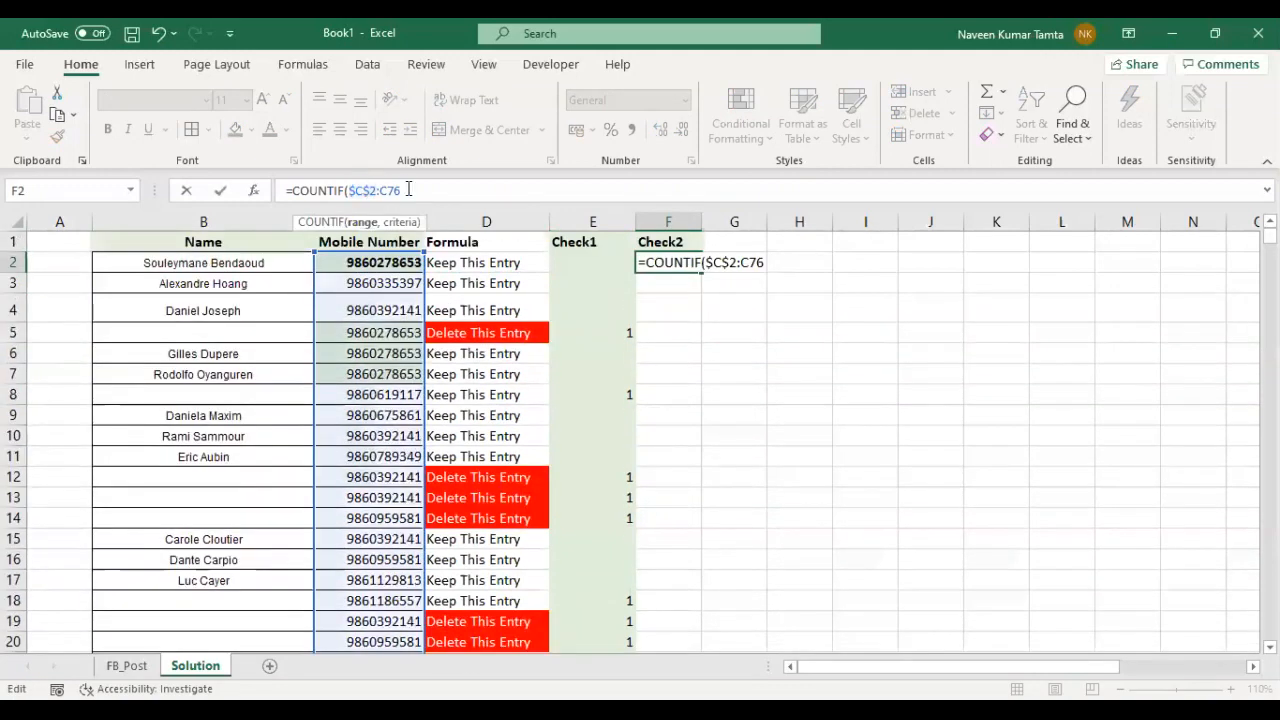
- Complete the COUNTIF formula in F2 with the column-locked criterion $C2
type(",")
key("Left")
key("Right")
type("C2")
key("F4")
key("F4")
key("F4")
key("Return")
- Compare the Check2 count in F2 with the mobile number in C2
key("Up")
key("Left")
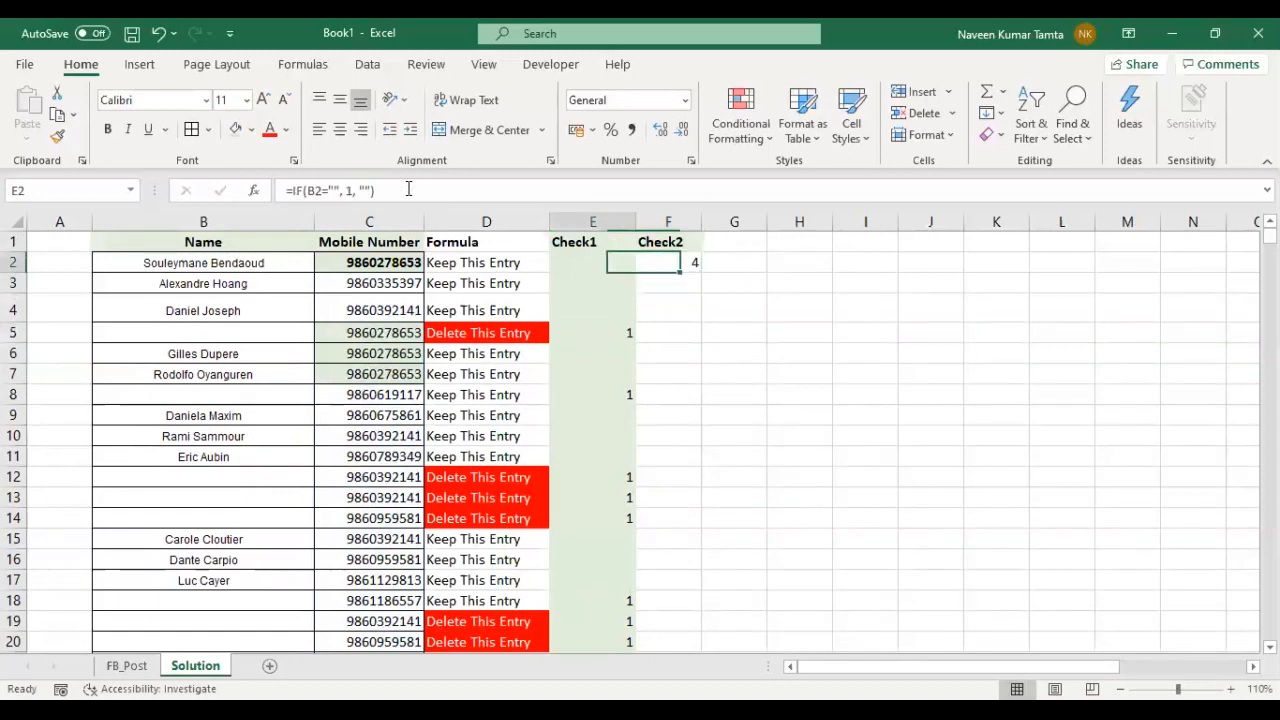
key("Right")
key("Left")
key("Left")
key("Left")
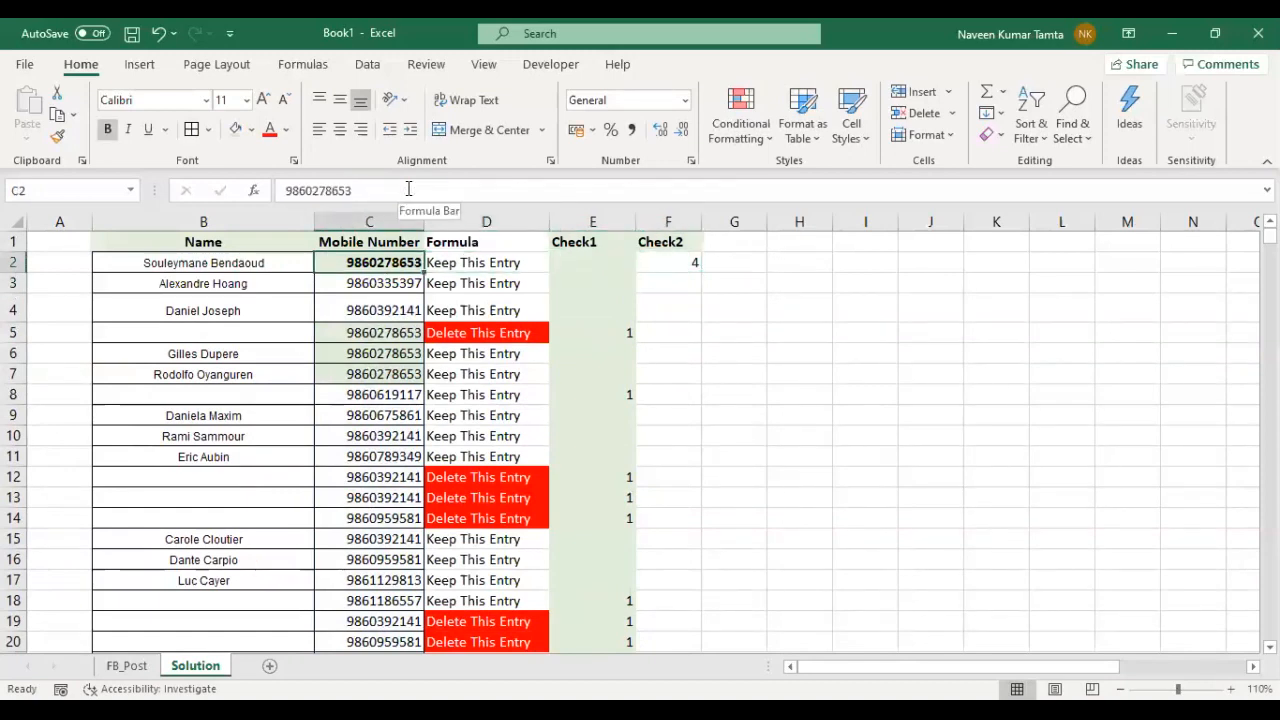
key("Up")
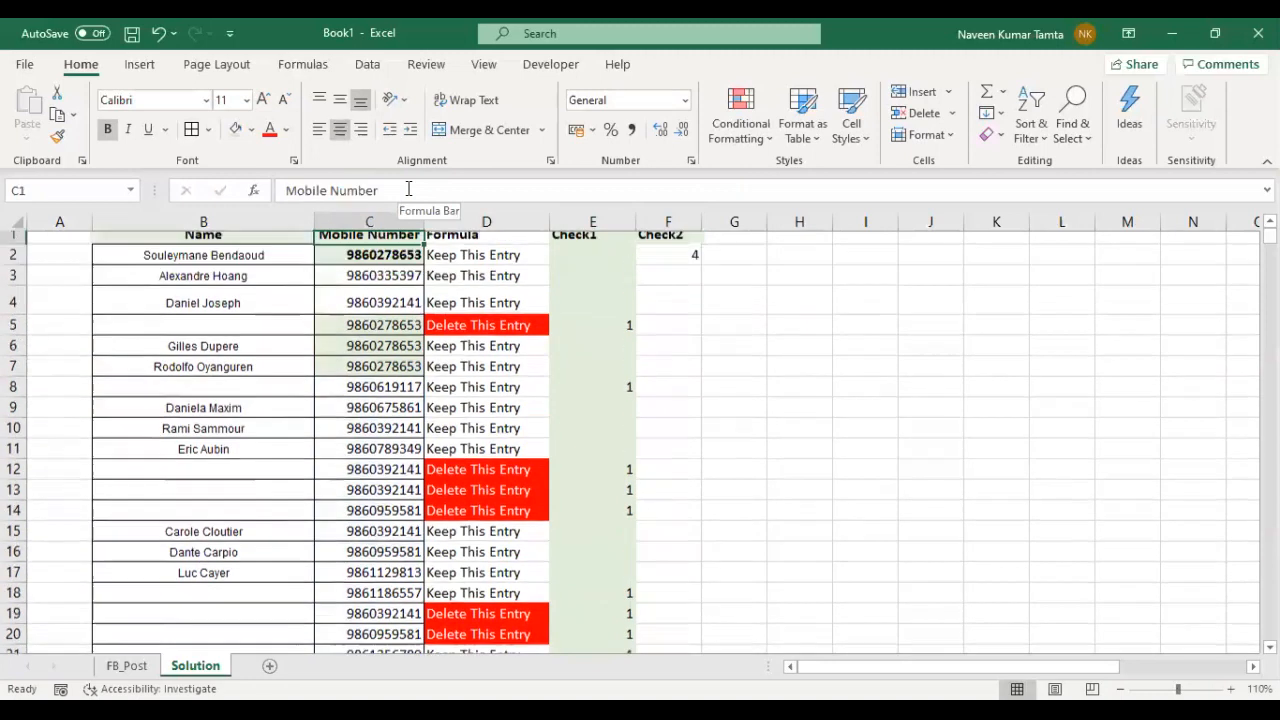
key("Right")
key("Right")
key("Right")
key("Down")
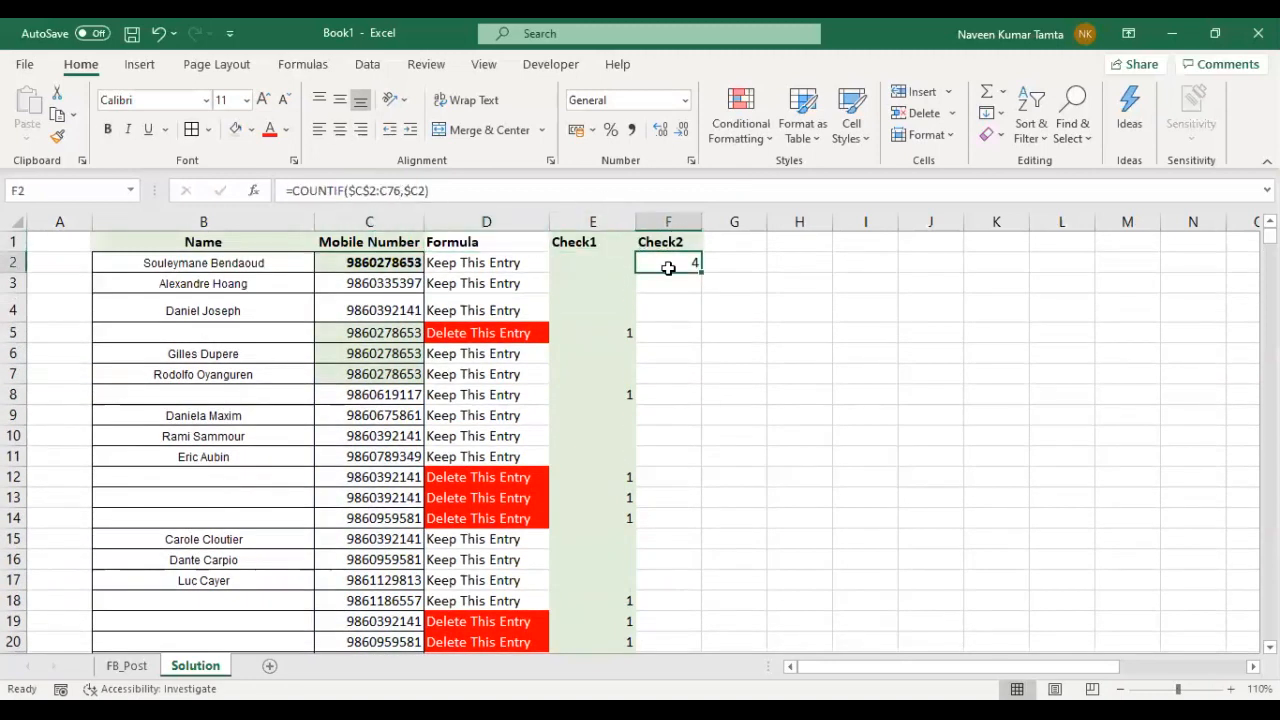
- Fill the Check2 formula from F2 down through the last record
left_click_drag(700, 271, 724, 665)
left_click_drag(704, 650, 705, 621)
key("ctrl+Up")
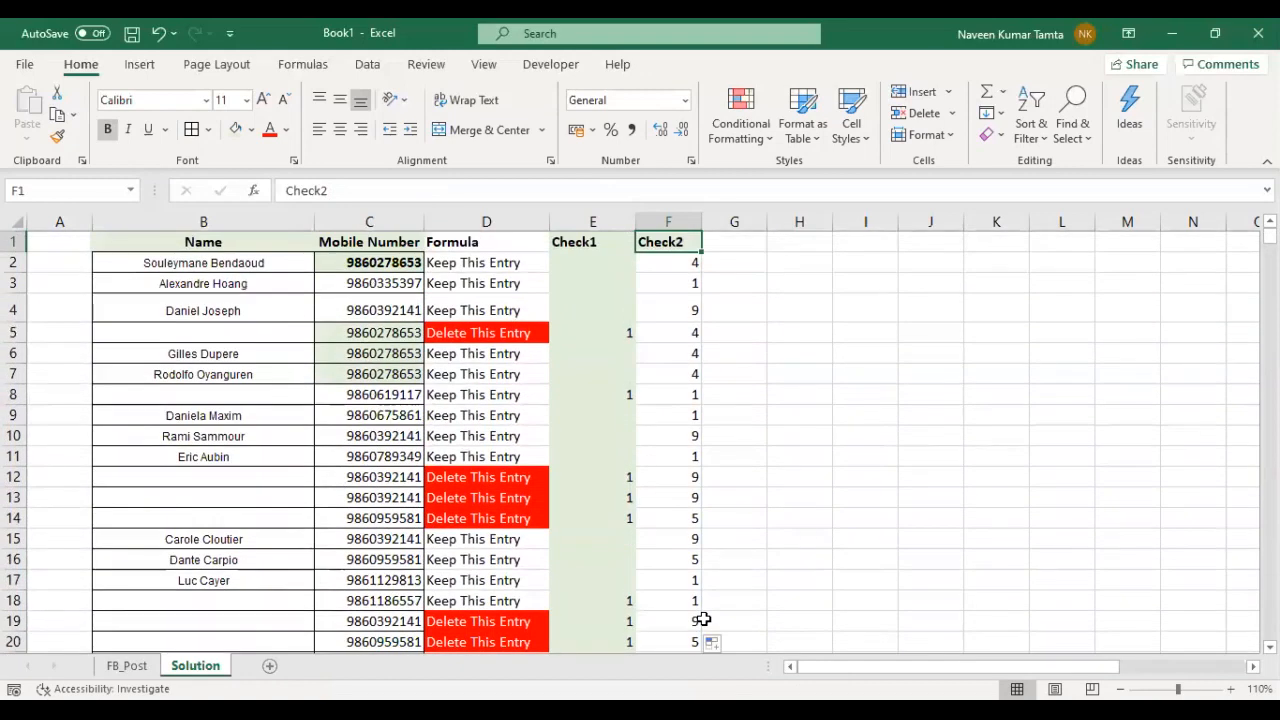
- Turn on filtering for the table's header row, from Name to Check2
key("Left")
key("Left")
key("Left")
key("Down")
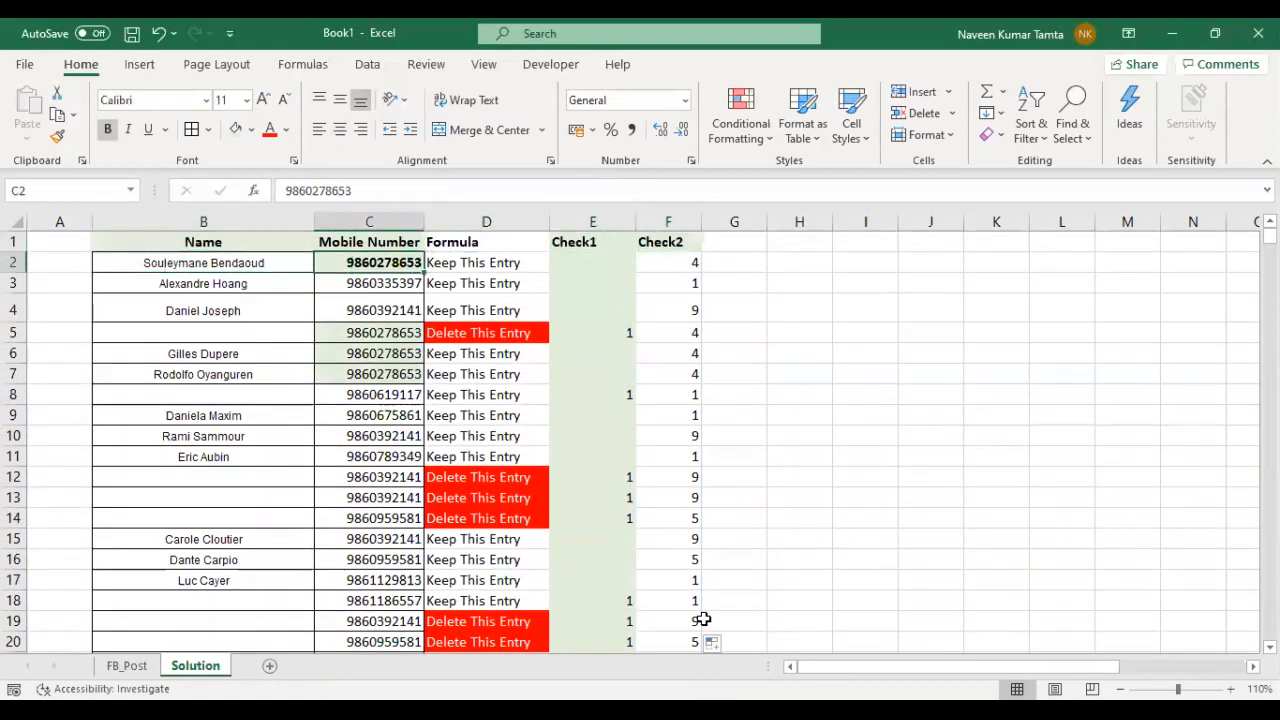
key("Up")
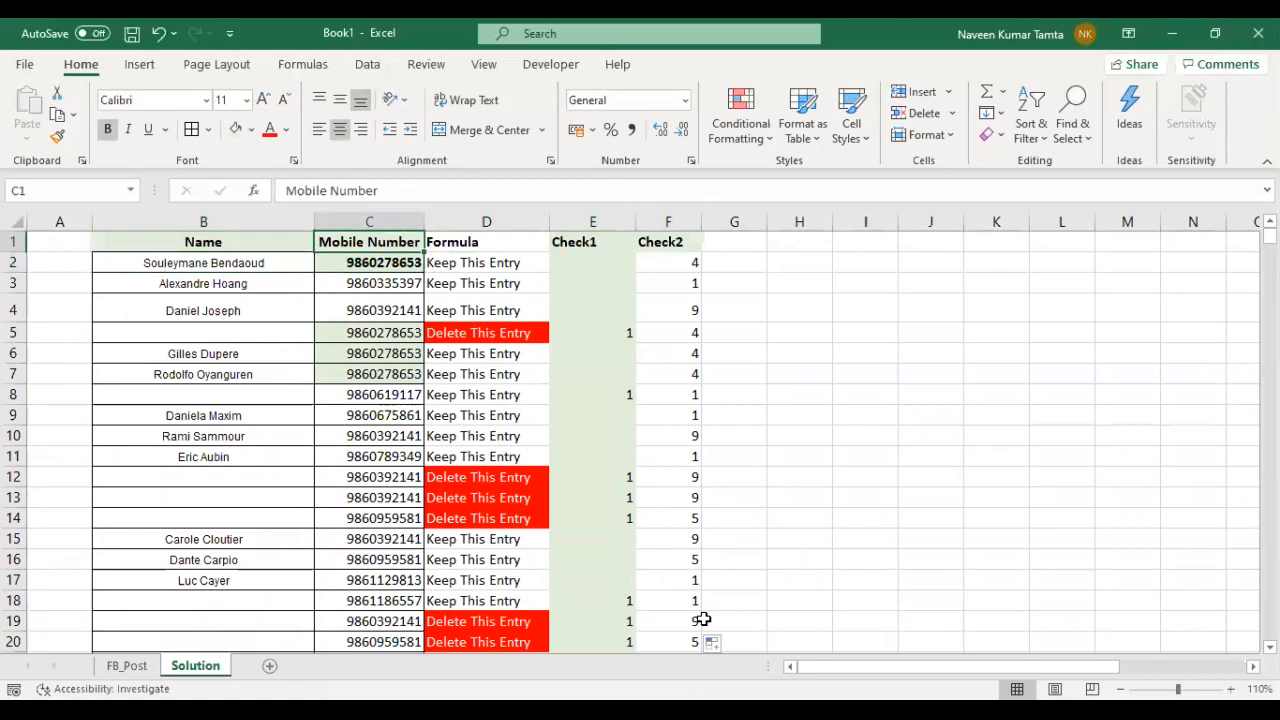
key("Left")
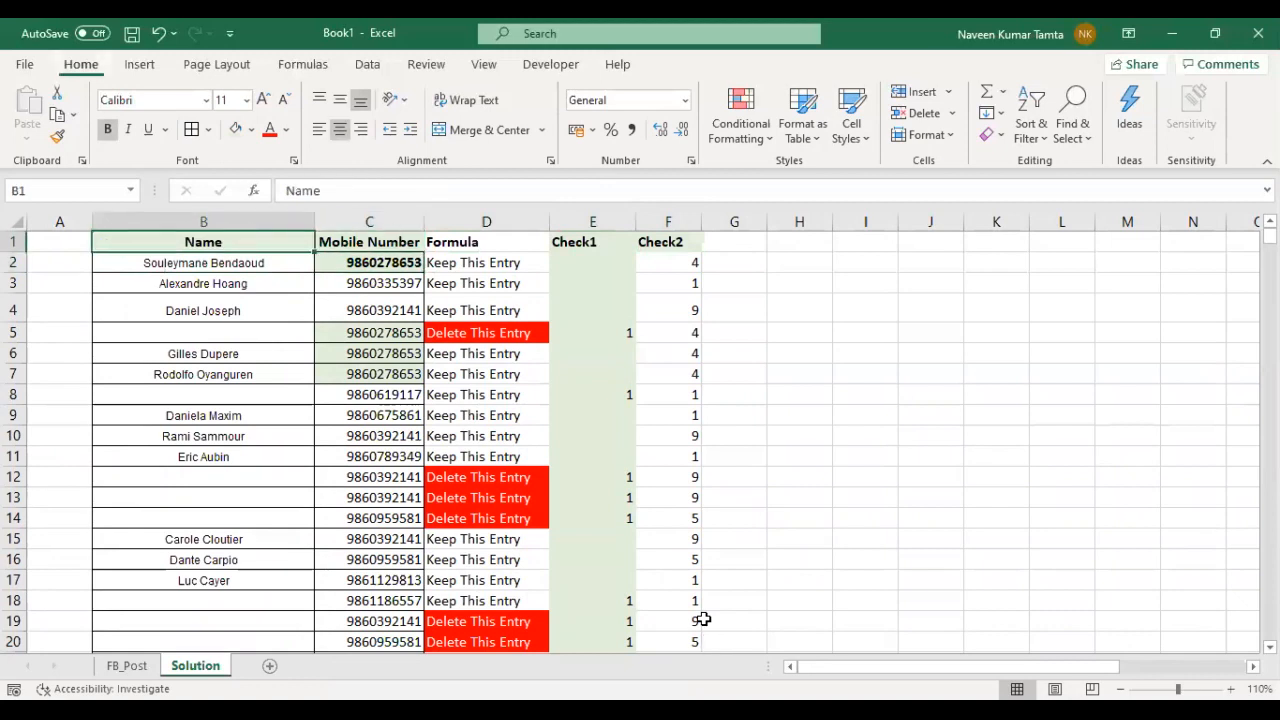
key("ctrl+shift+l")
- Filter the Check1 column to show only the value 1, excluding blanks
key("Right")
key("Right")
key("Right")
key("alt+Down")
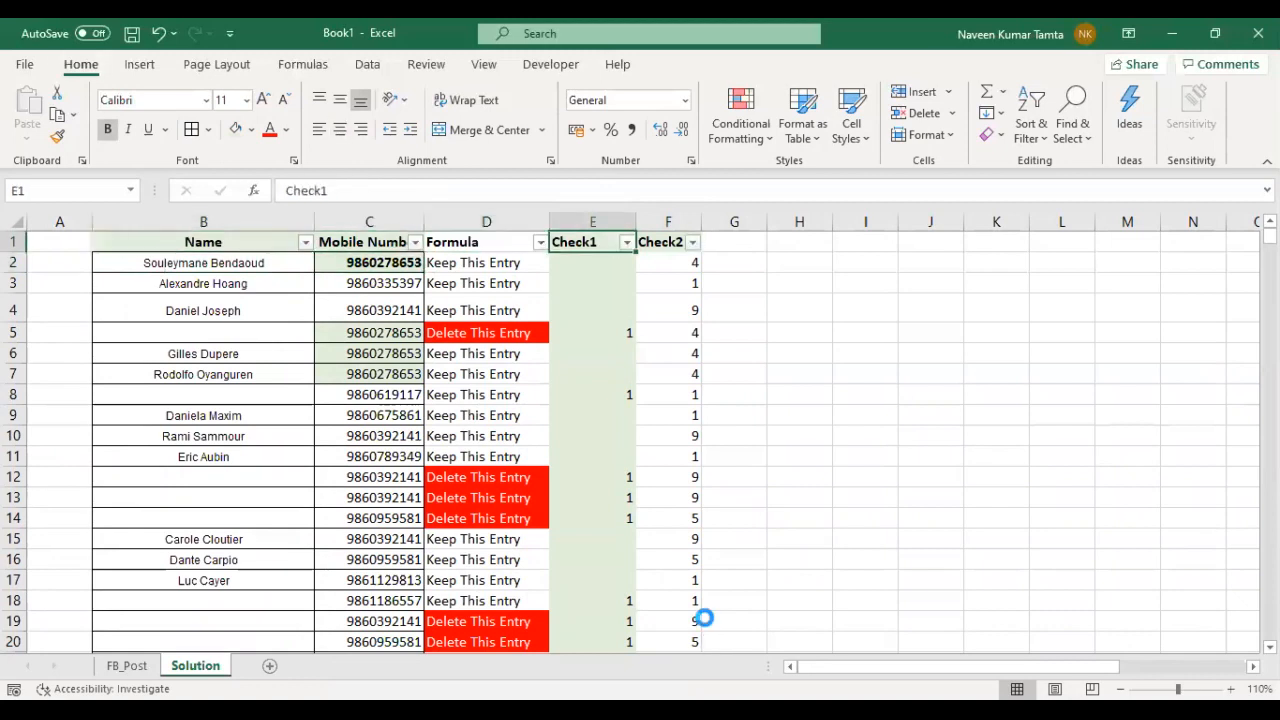
key("Down")
key("Down")
key("Down")
key("Down")
key("Down")
key("Down")
key("Down")
key("Down")
key("Down")
key("Down")
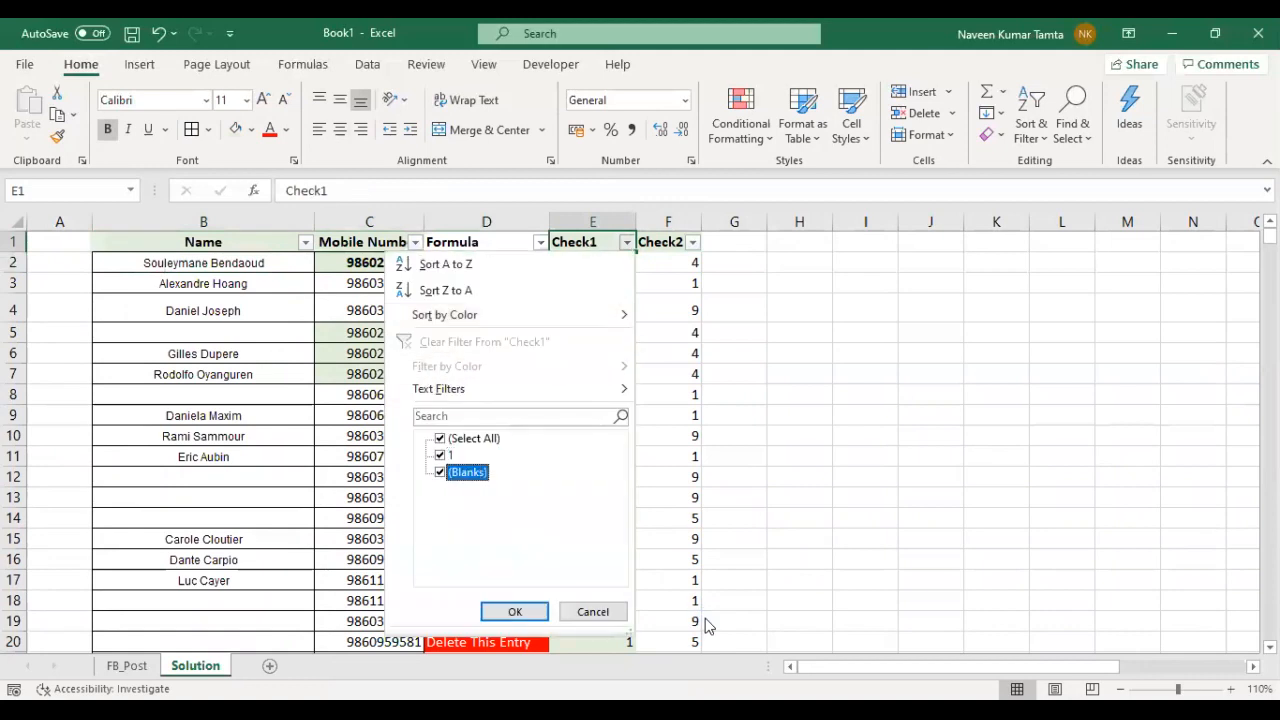
key("space")
key("Tab")
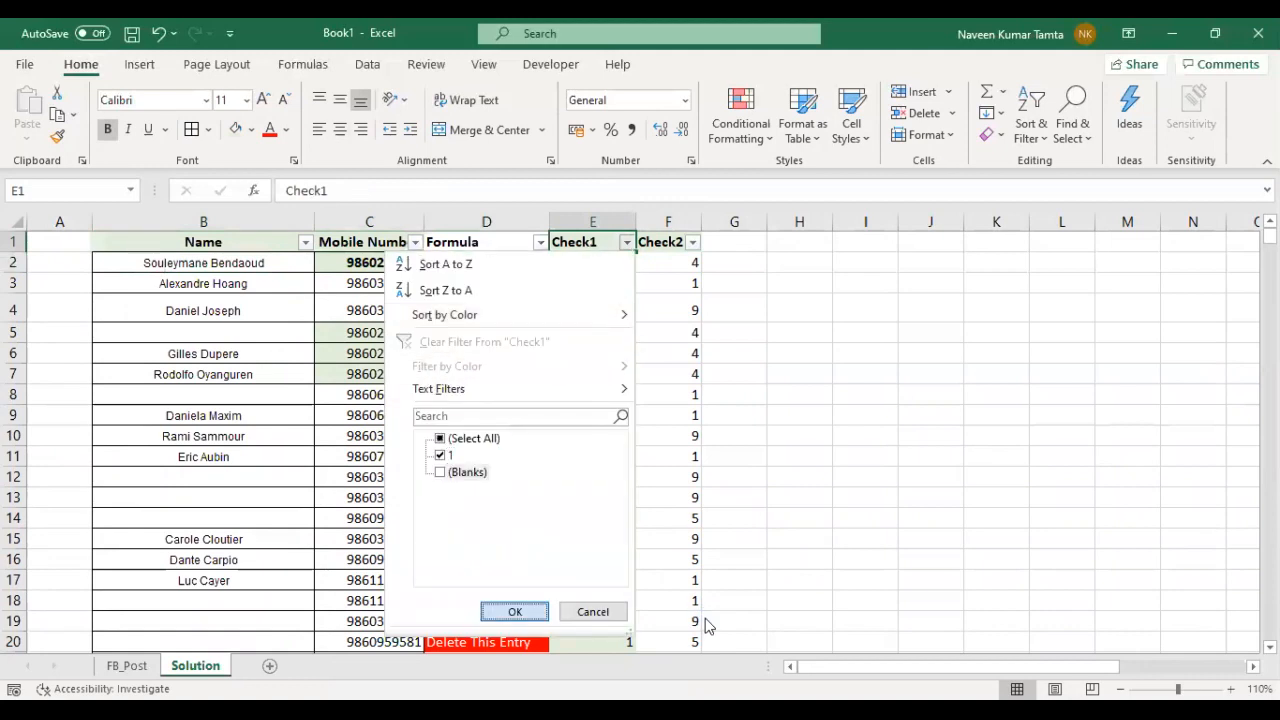
key("Return")
- Filter the Formula column to show only "Delete This Entry"
key("Right")
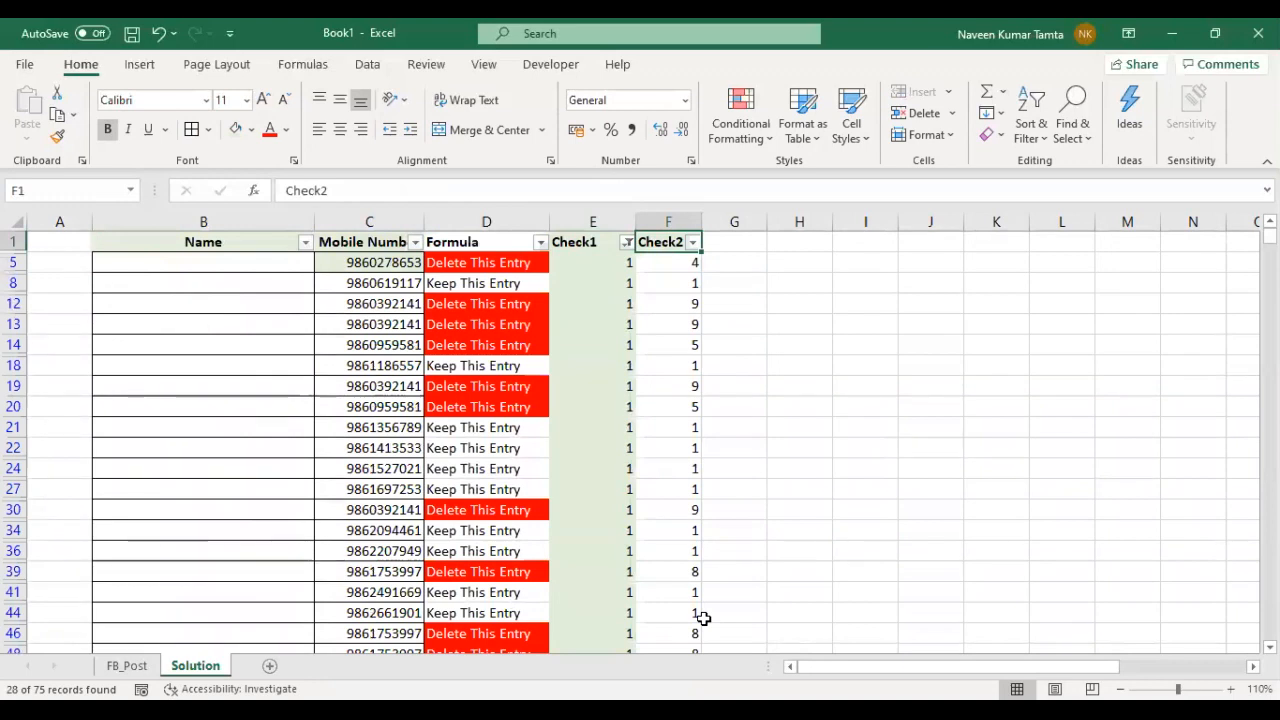
key("Left")
key("Left")
key("alt+Down")
key("Tab")
key("Down")
key("space")
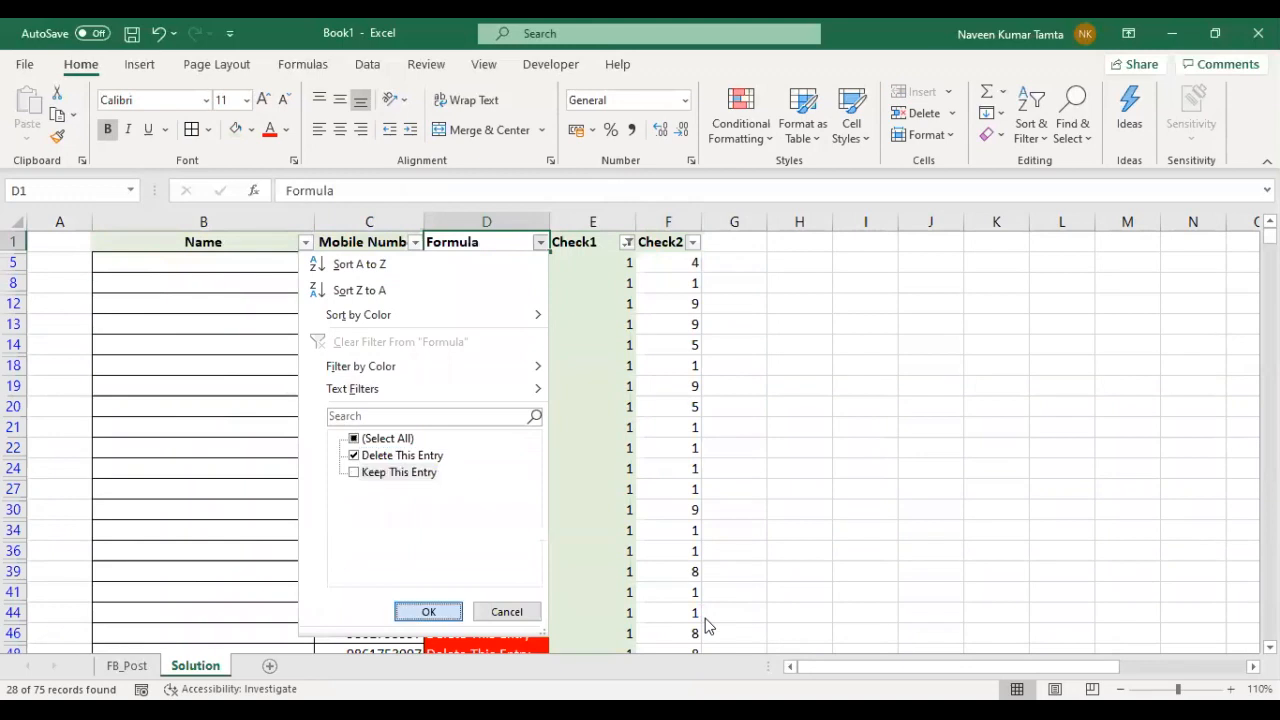
key("Return")
- Examine the Name, Mobile Number and Check2 cells of the filtered delete entries
key("Down")
key("Right")
key("Left")
key("Left")
key("Left")
key("shift+Down")
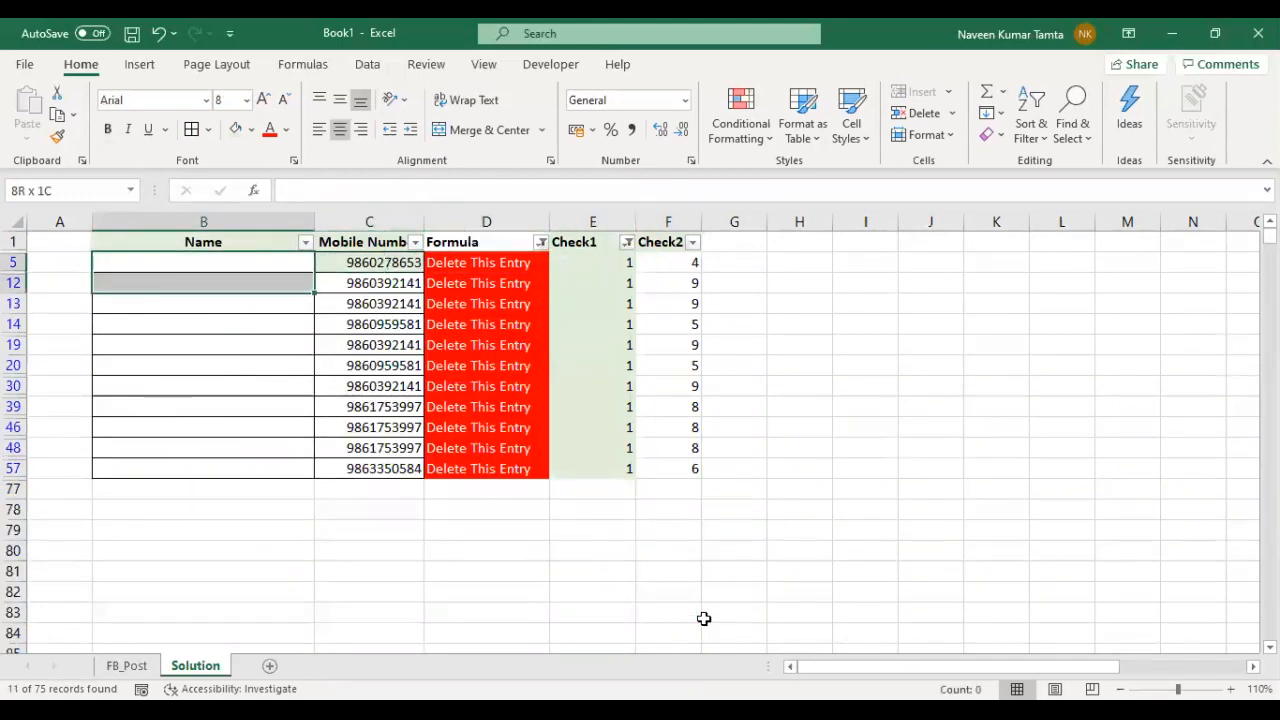
key("shift+Down")
key("shift+Down")
key("shift+Down")
key("shift+Down")
key("shift+Down")
key("shift+Down")
key("shift+Down")
key("shift+Down")
key("shift+Down")
key("shift+Down")
key("Right")
key("ctrl+shift+Down")
key("ctrl+Up")
key("Down")
key("ctrl+shift+Down")
key("Right")
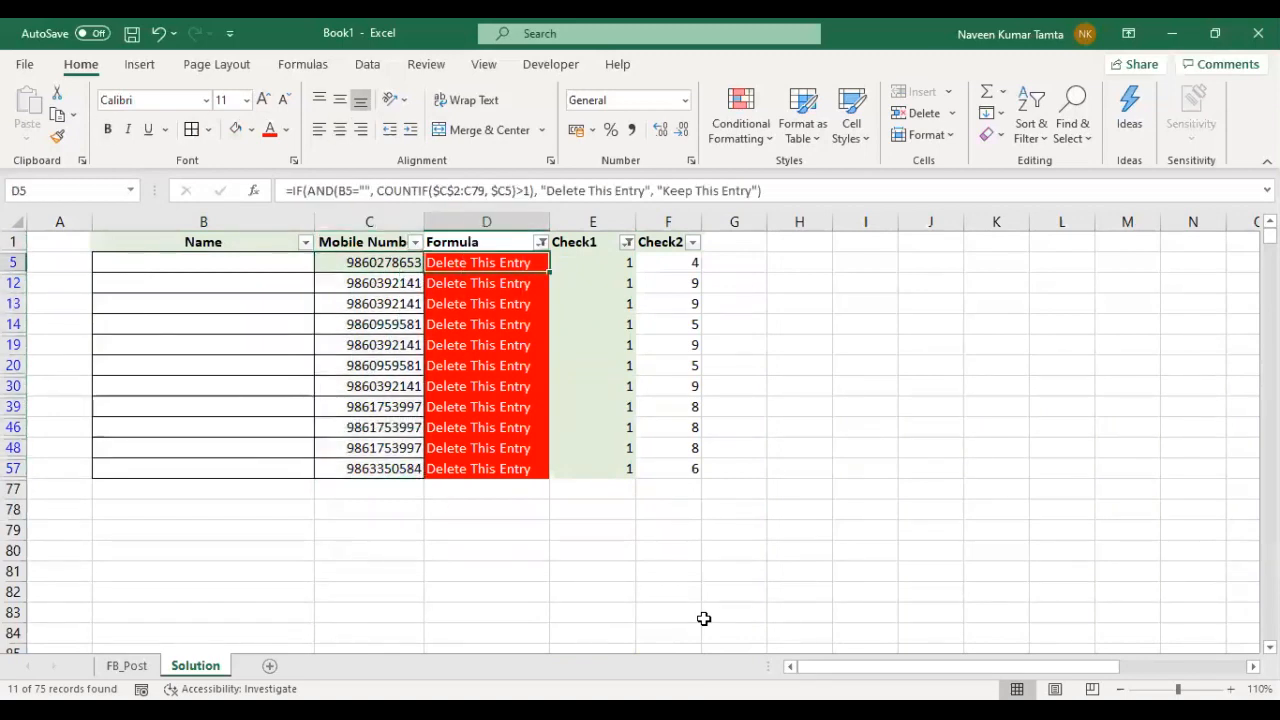
key("Right")
key("Right")
key("ctrl+shift+Down")
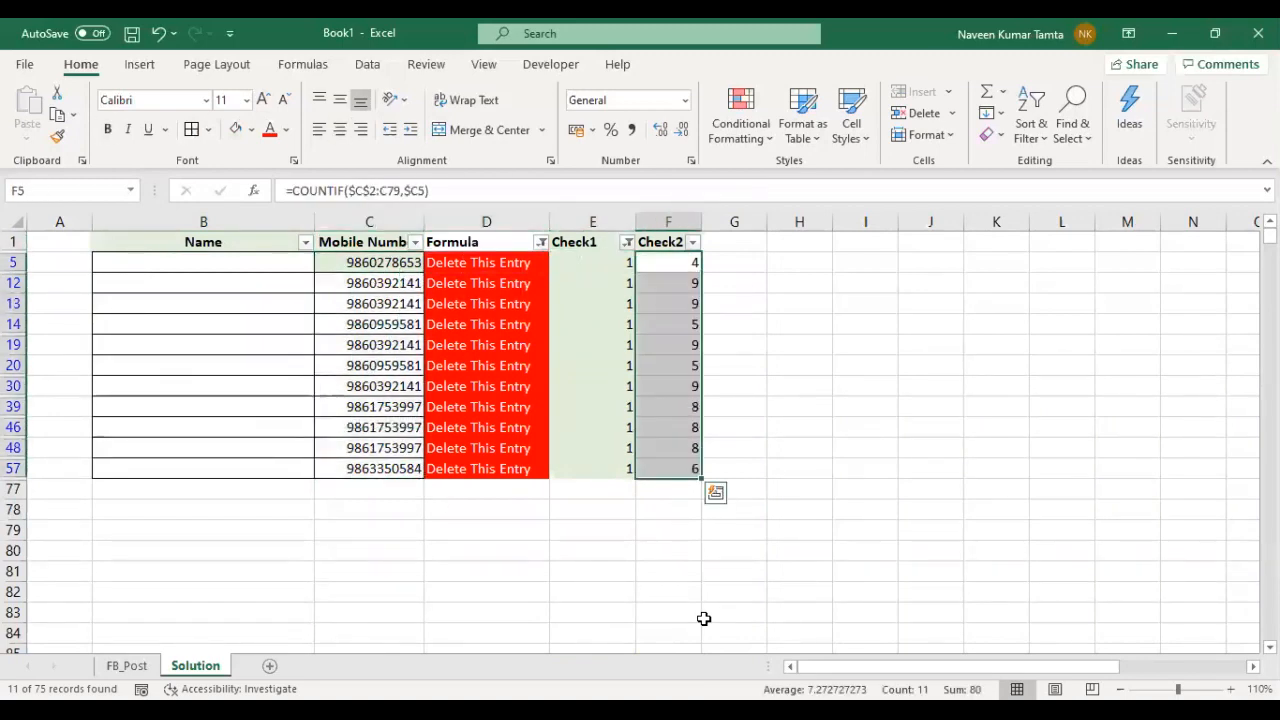
key("ctrl+Up")
key("Down")
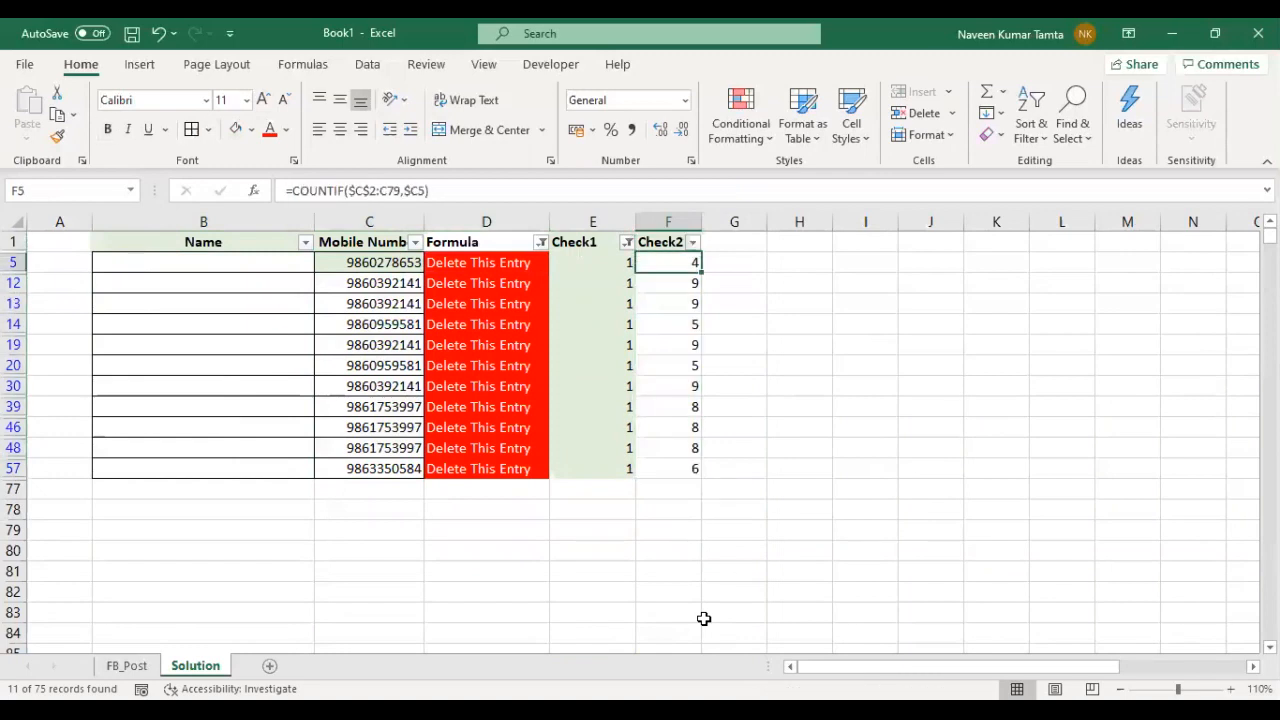
- Compare the Check2 count in row 5 with that row's mobile number and delete flag
key("Left")
key("Left")
key("Left")
key("Right")
key("Right")
key("Right")
key("Left")
key("Left")
key("Left")
key("Right")
key("Right")
key("Right")
- Compare row 19's Check2 count with its mobile number and check the Name cells of the filtered rows
key("Down")
key("Down")
key("Down")
key("Down")
key("Down")
key("Down")
key("Down")
key("Down")
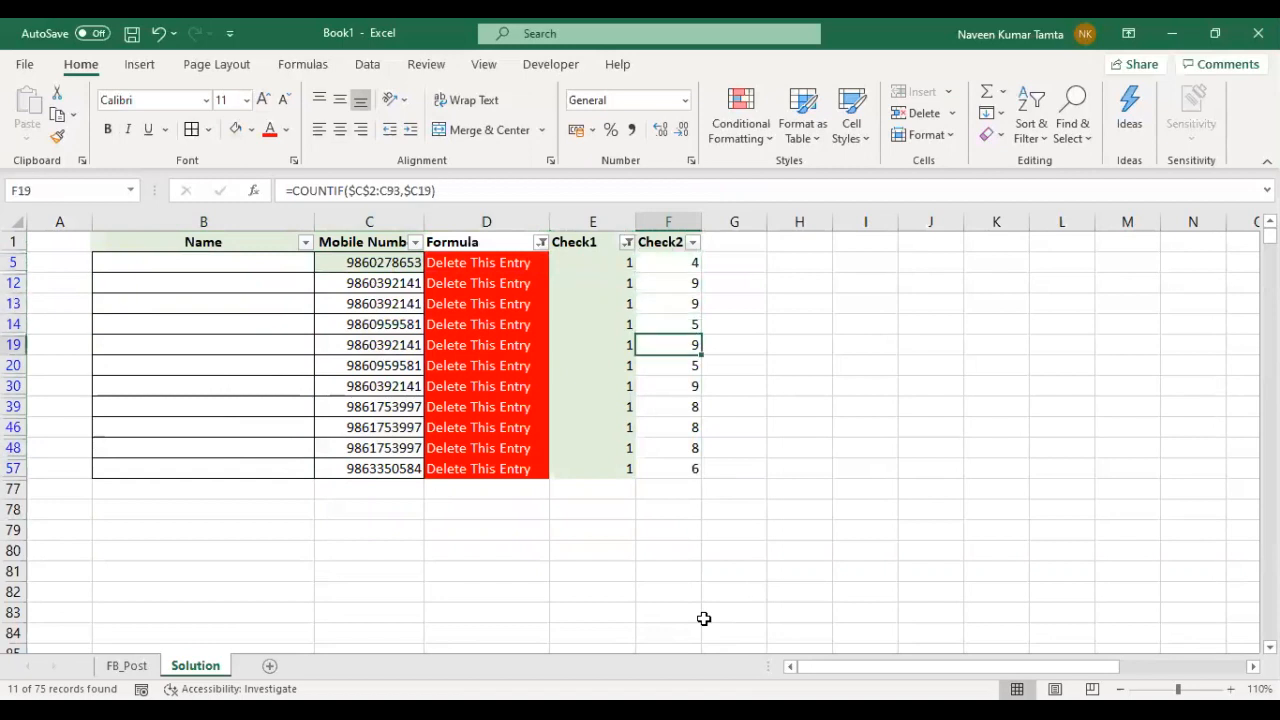
key("Left")
key("Left")
key("Left")
key("Right")
key("Right")
key("Left")
key("Left")
key("Left")
key("Down")
key("Down")
key("shift+Up")
key("shift+Up")
key("shift+Up")
key("shift+Up")
key("shift+Up")
key("shift+Up")
key("shift+Up")
key("shift+Up")
key("shift+Up")
key("shift+Up")
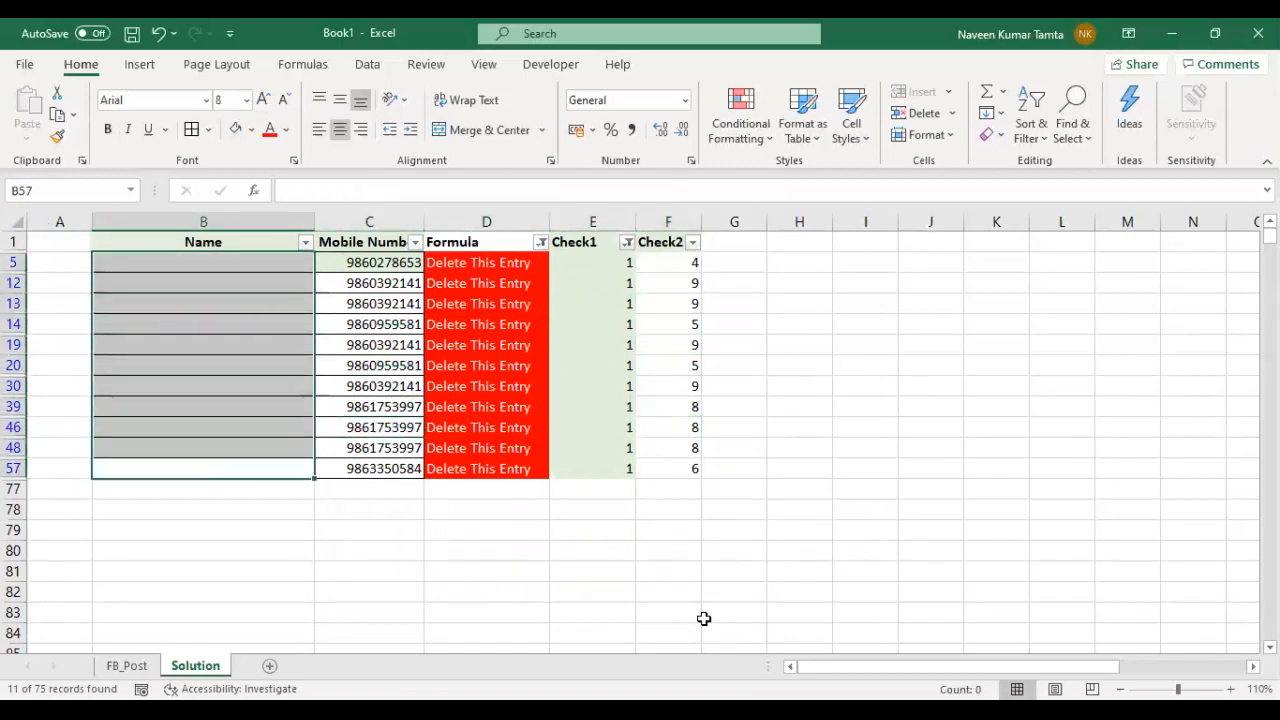
- Clear the Formula and Check1 filters to show all records again
key("Up")
key("Up")
key("Up")
key("ctrl+Up")
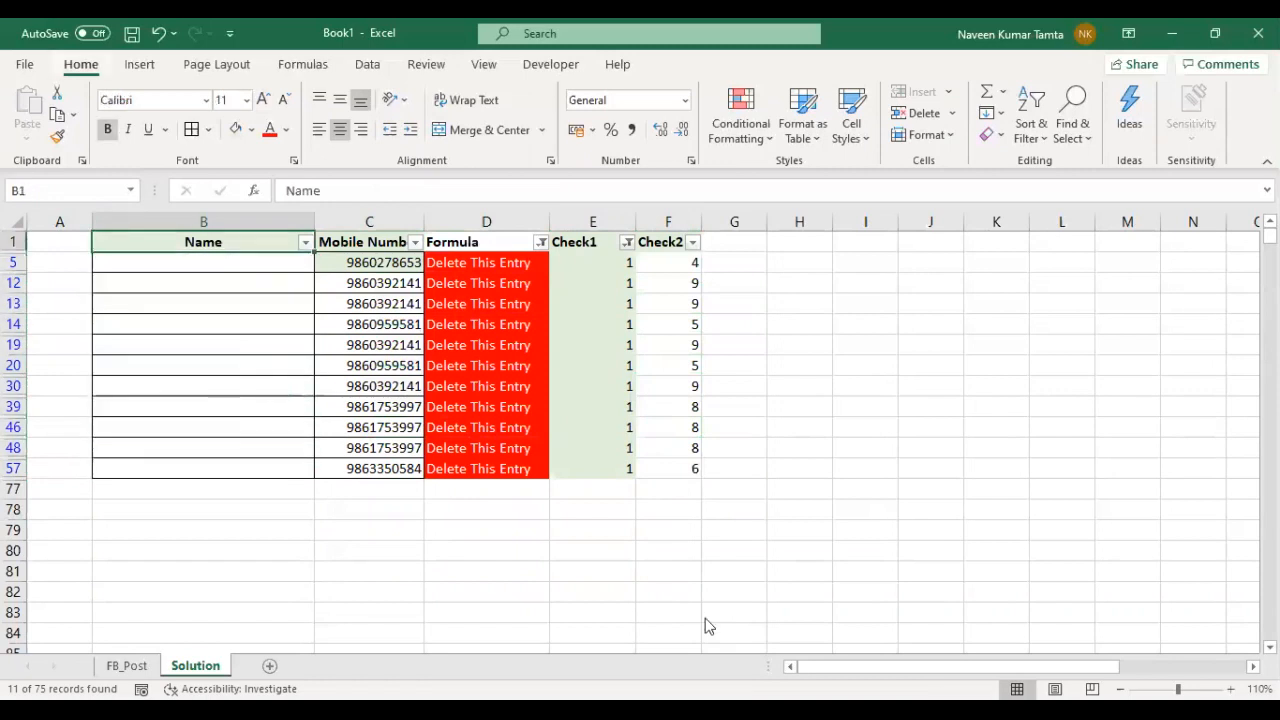
key("alt+a")
key("c")
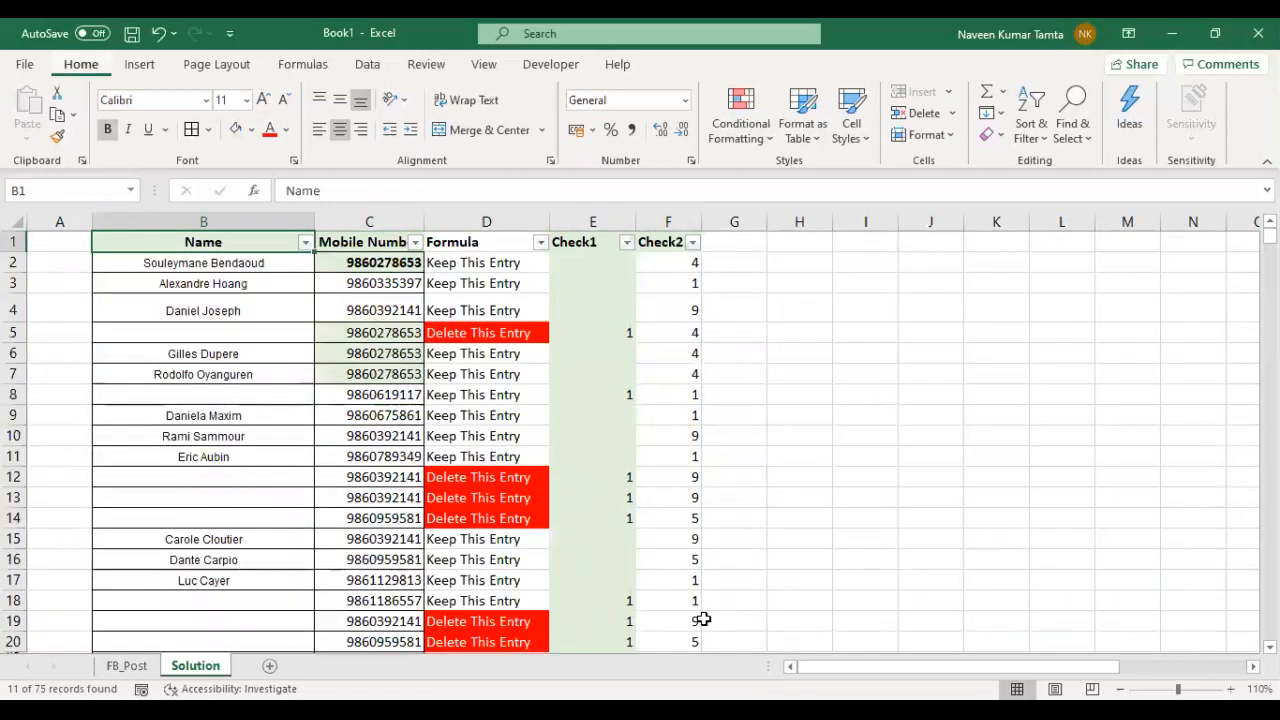